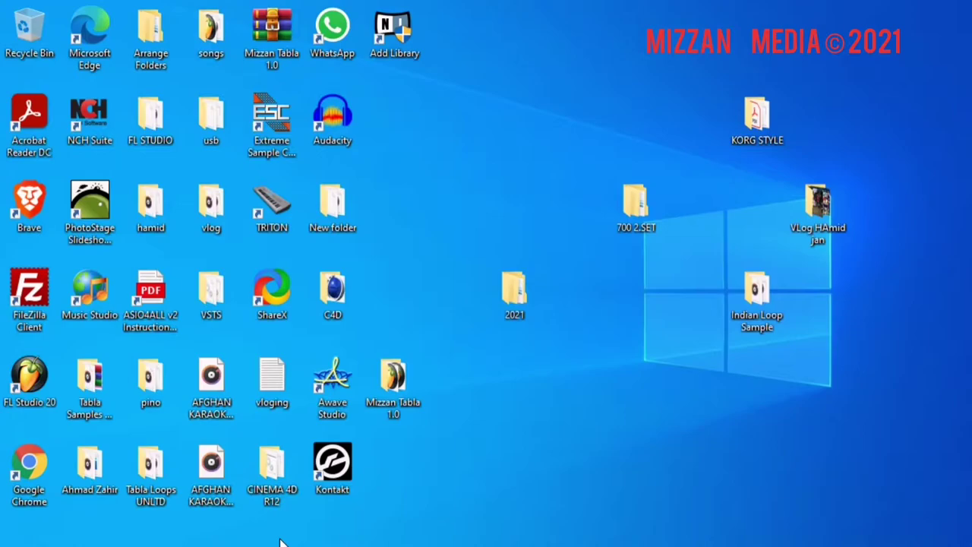
Launch Music Studio from the desktop and maximize its window.
{"action": "right_click", "coordinate": [92, 315]}
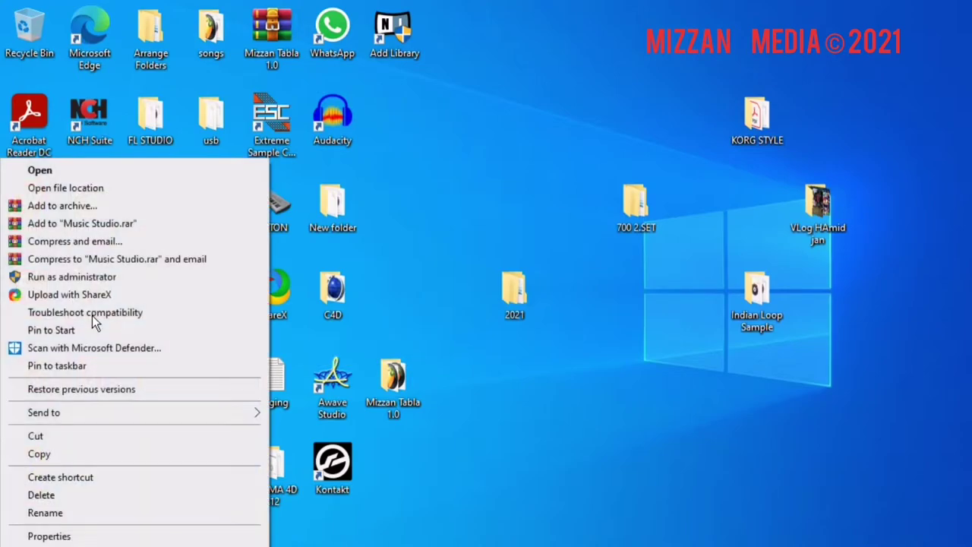
{"action": "left_click", "coordinate": [78, 173]}
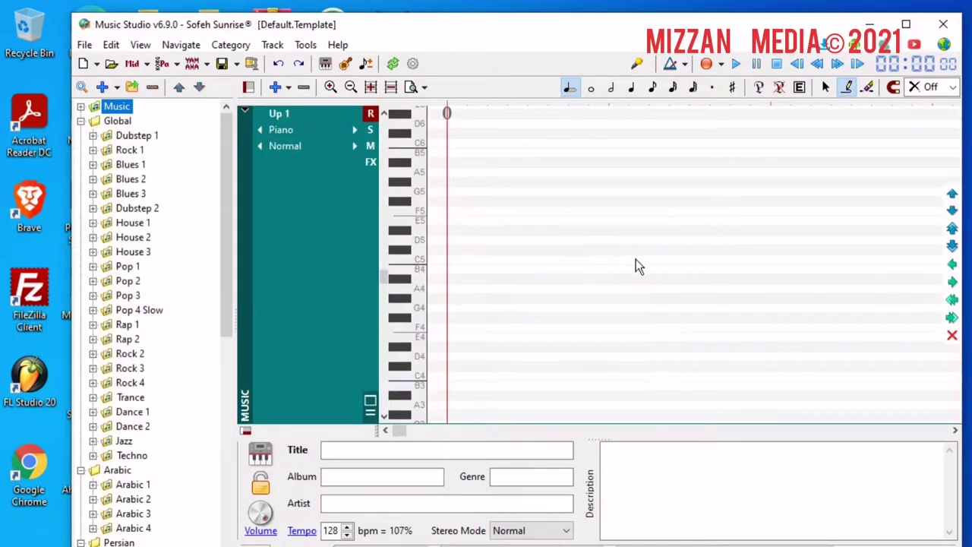
{"action": "left_click", "coordinate": [906, 24]}
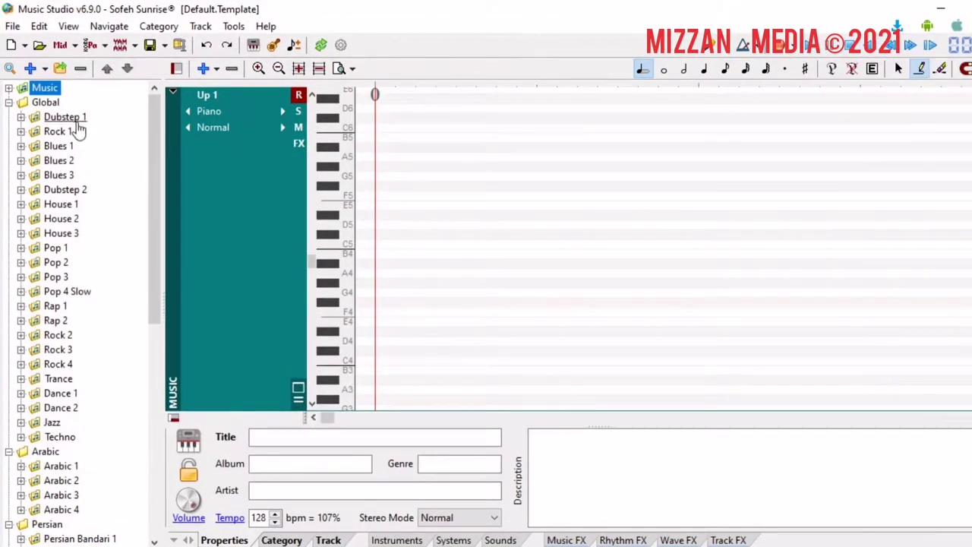
Play Variation 1 of the Hindi 3 style in the default template, then stop playback.
{"action": "scroll", "coordinate": [55, 425], "scroll_direction": "down", "scroll_amount": 3}
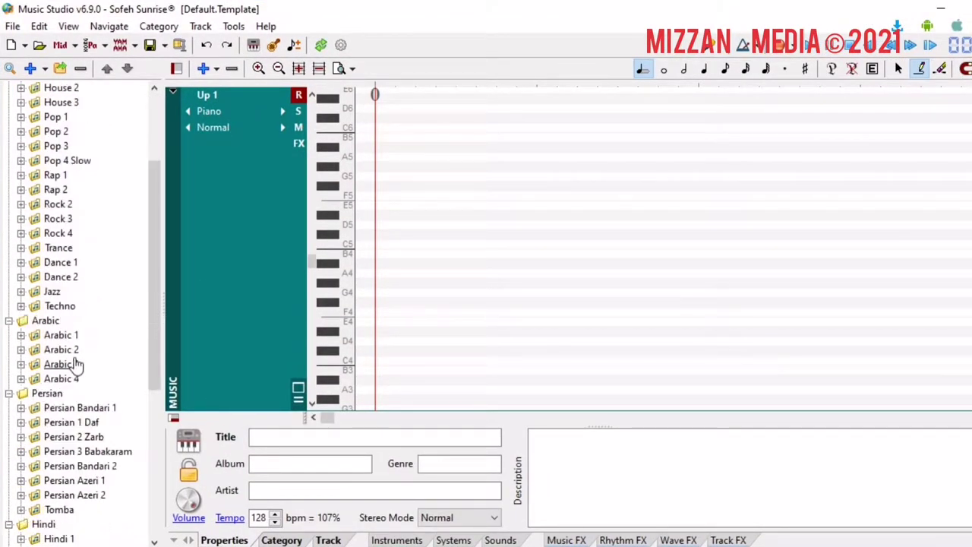
{"action": "scroll", "coordinate": [65, 486], "scroll_direction": "down", "scroll_amount": 3}
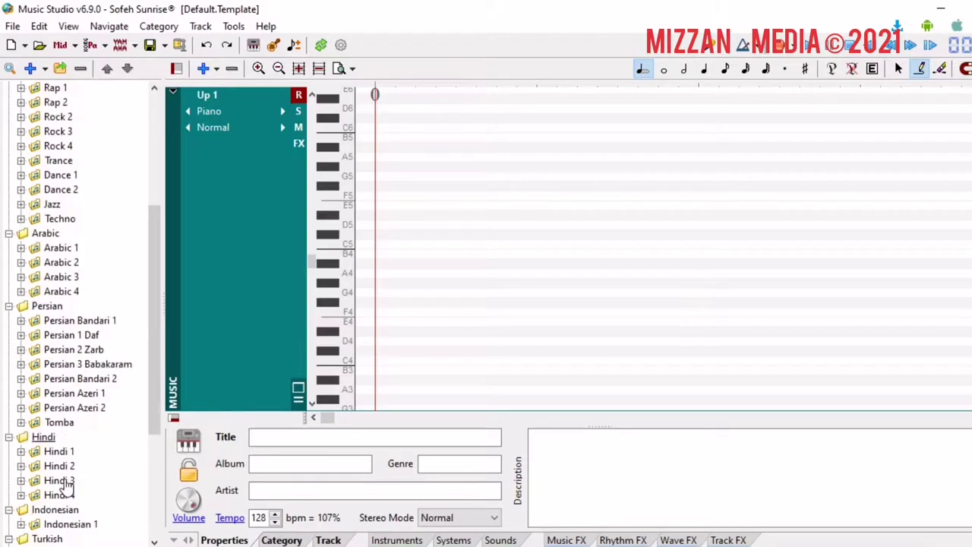
{"action": "scroll", "coordinate": [67, 437], "scroll_direction": "down", "scroll_amount": 2}
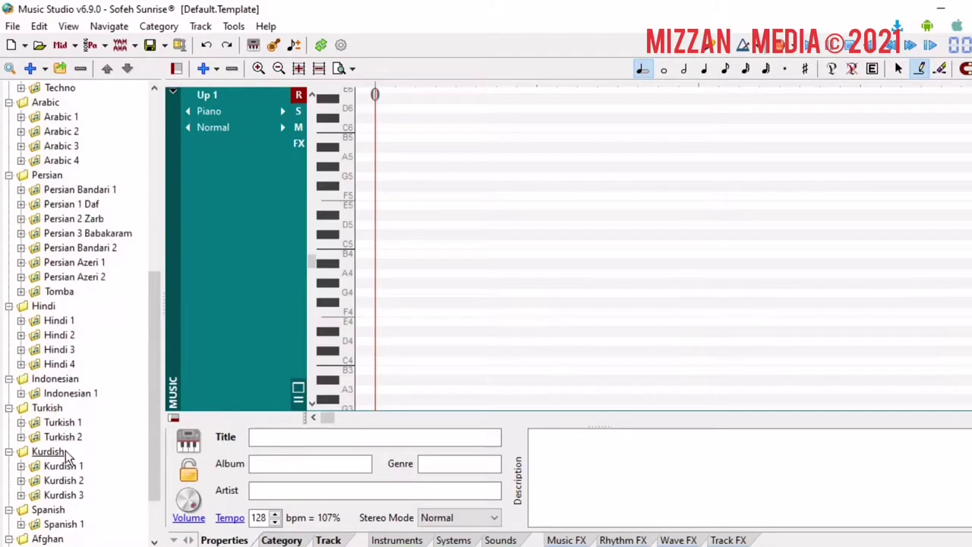
{"action": "scroll", "coordinate": [65, 463], "scroll_direction": "down", "scroll_amount": 2}
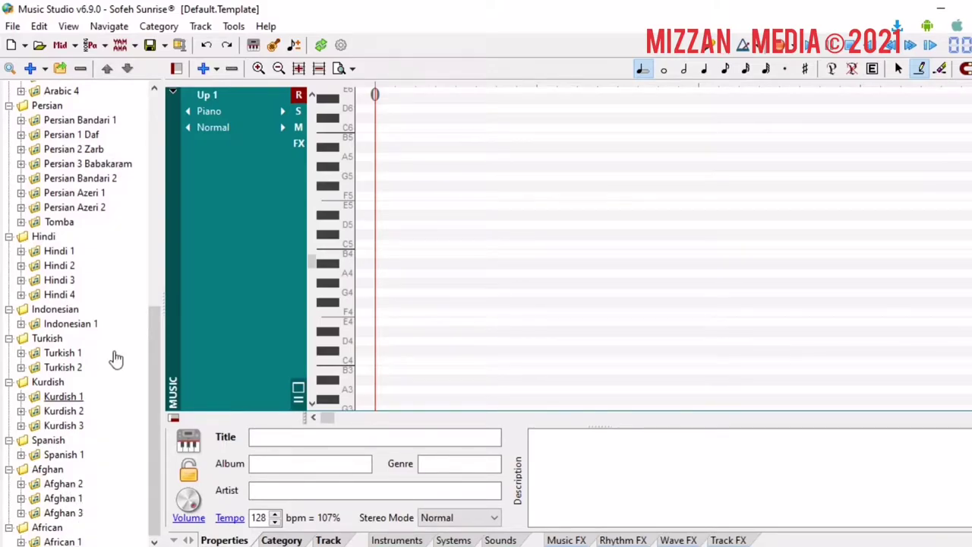
{"action": "left_click", "coordinate": [21, 280]}
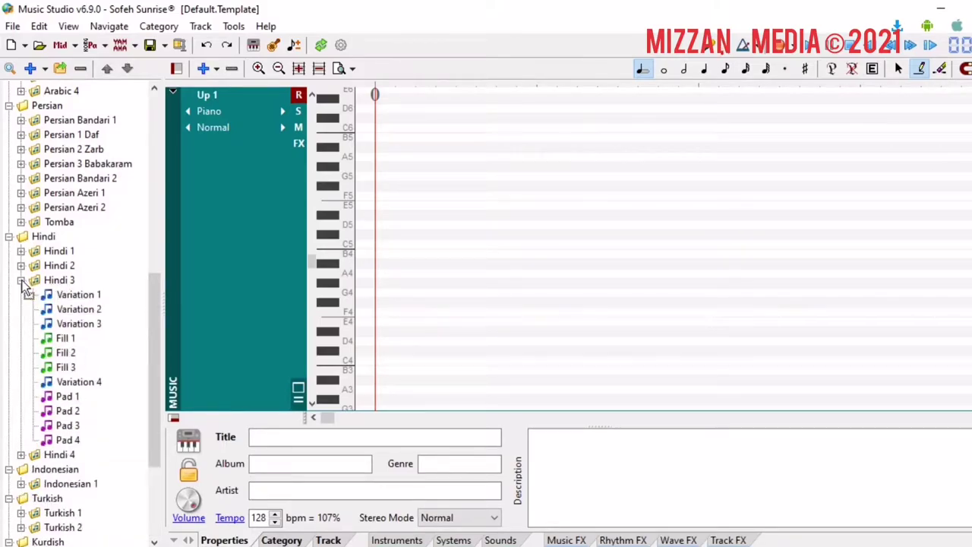
{"action": "left_click", "coordinate": [75, 296]}
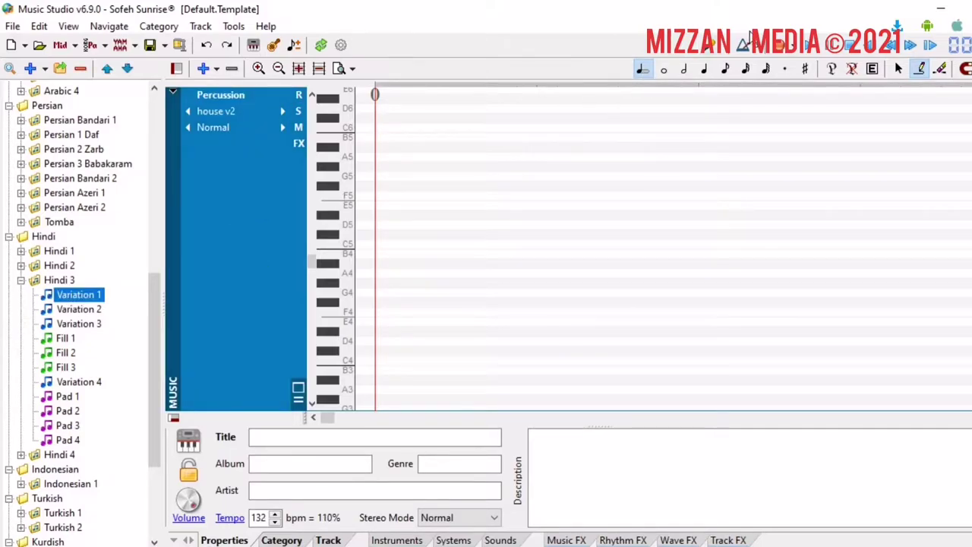
{"action": "left_click", "coordinate": [810, 49]}
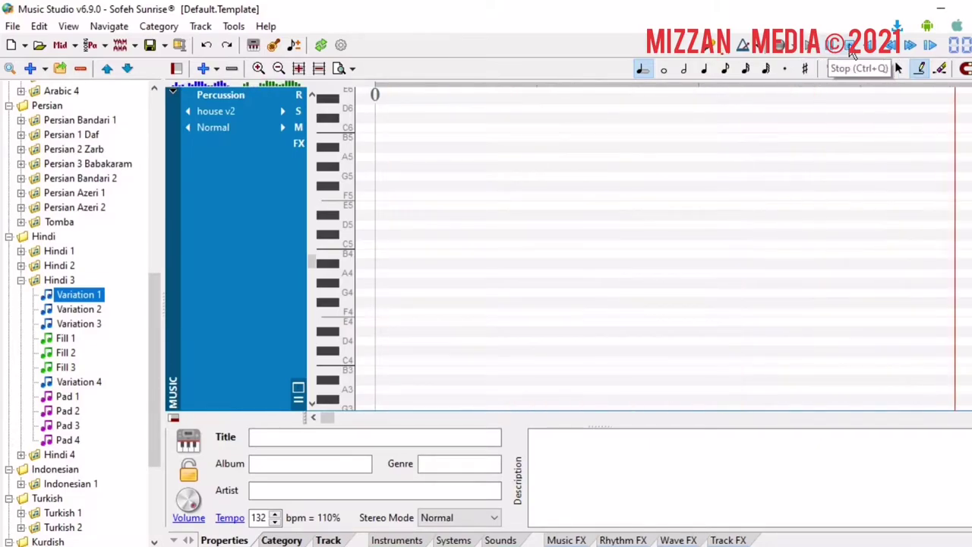
{"action": "left_click", "coordinate": [851, 48]}
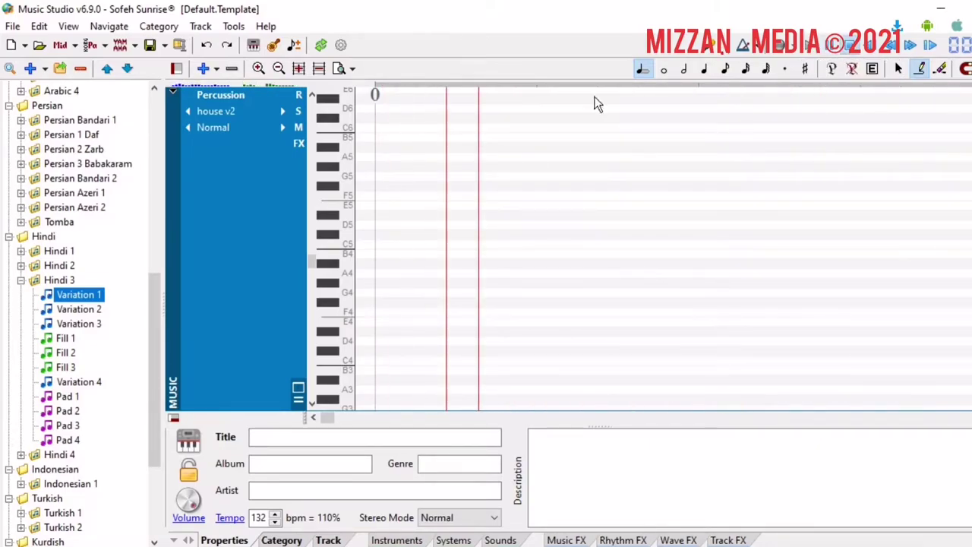
Create a new empty template and choose the Desktop folder 700 2.SET for a KORG PA set import.
{"action": "left_click", "coordinate": [25, 45]}
{"action": "left_click", "coordinate": [35, 68]}
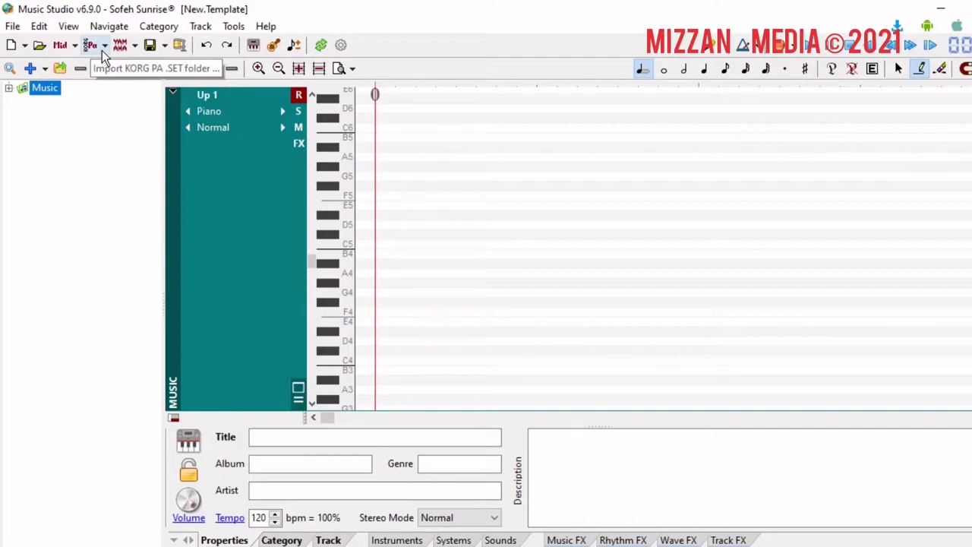
{"action": "left_click", "coordinate": [103, 49]}
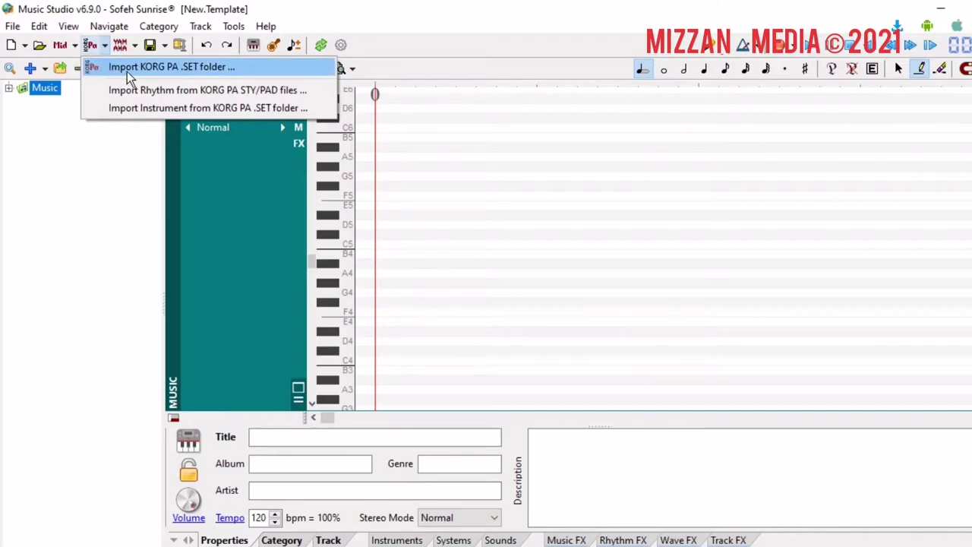
{"action": "left_click", "coordinate": [200, 67]}
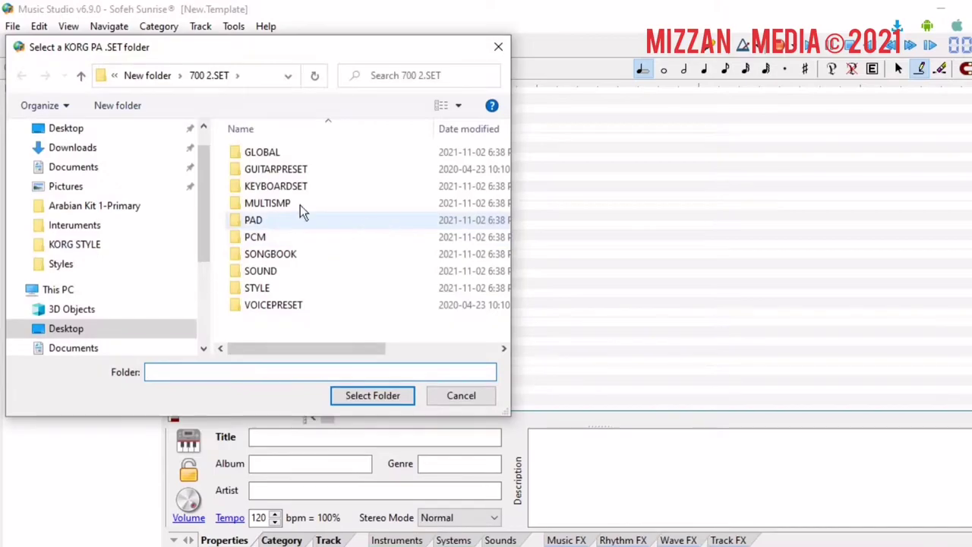
{"action": "left_click", "coordinate": [70, 129]}
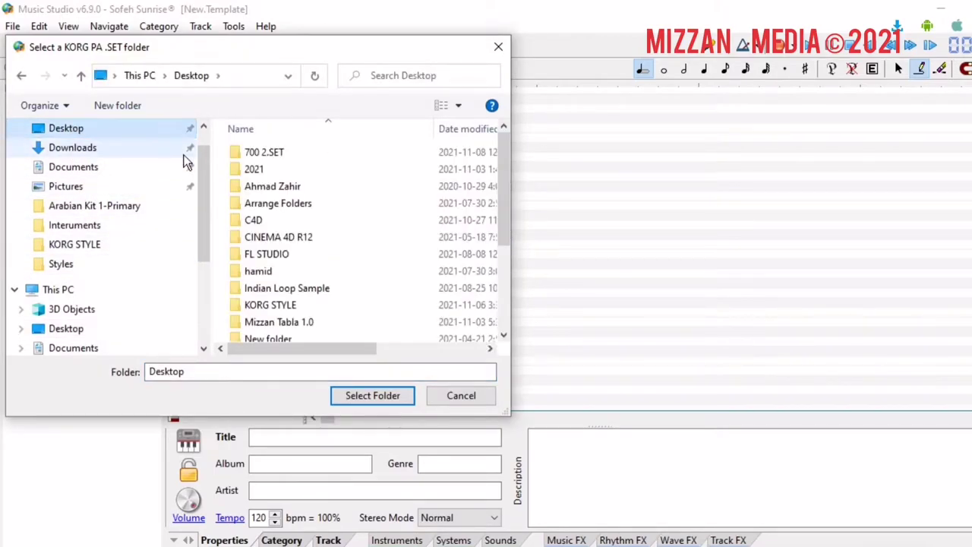
{"action": "double_click", "coordinate": [273, 156]}
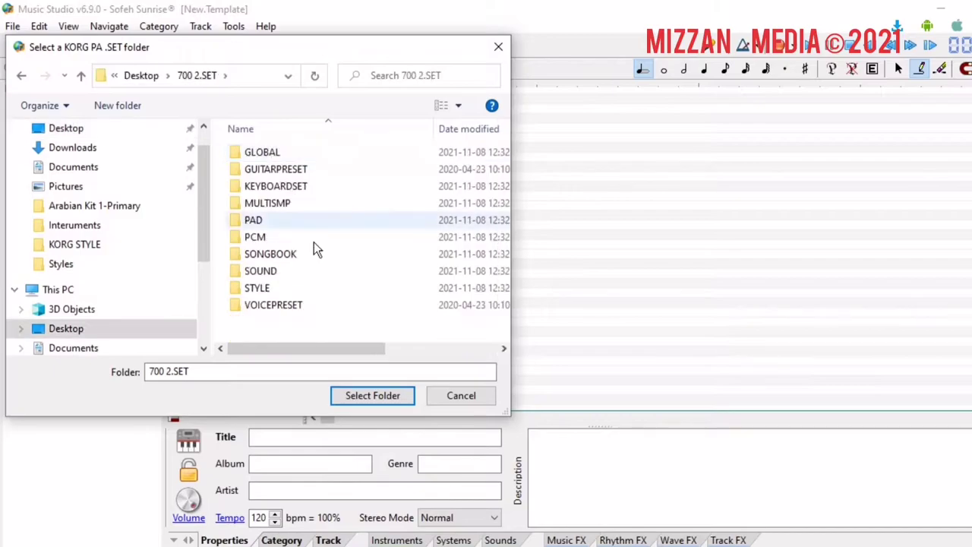
{"action": "left_click", "coordinate": [365, 397]}
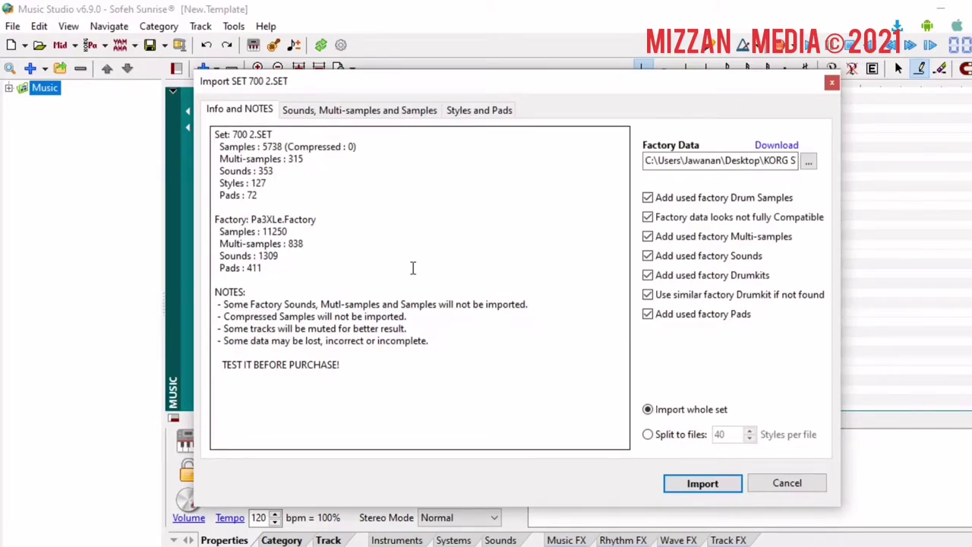
Import the whole 700 2.SET with its used factory data, continuing without activation.
{"action": "left_click", "coordinate": [702, 486]}
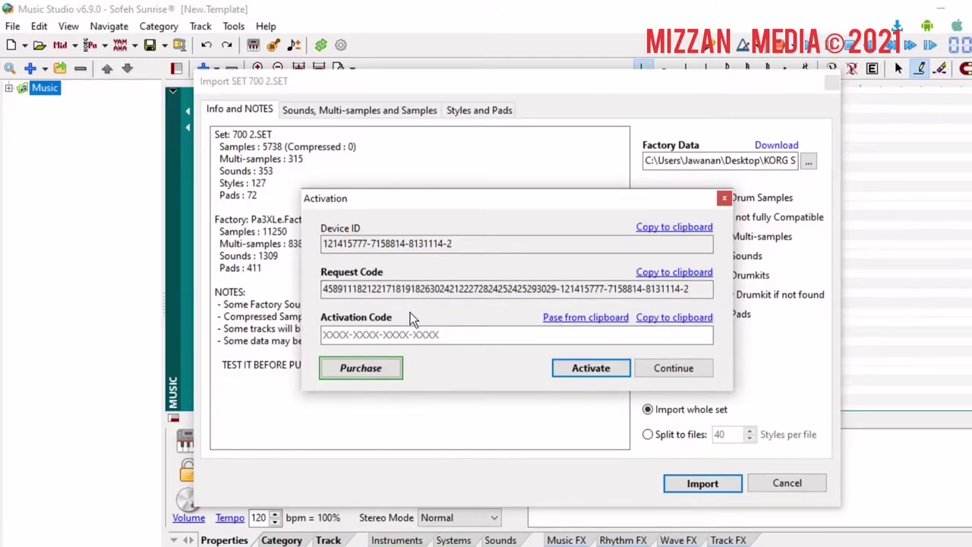
{"action": "left_click", "coordinate": [672, 374]}
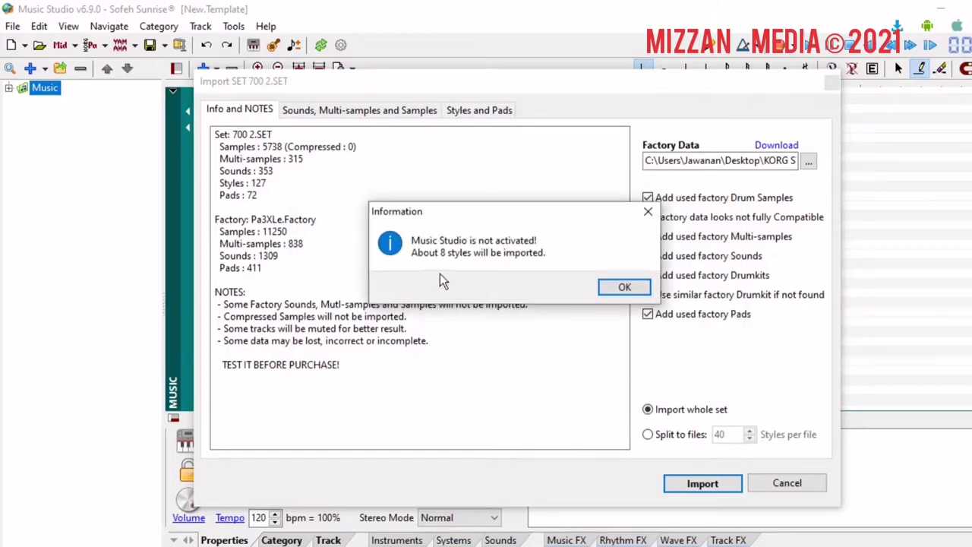
{"action": "left_click", "coordinate": [617, 289]}
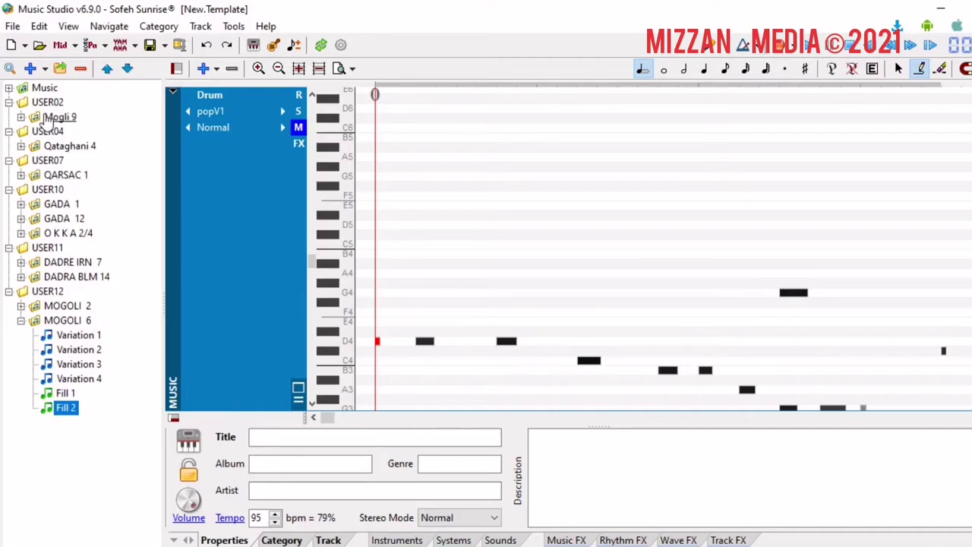
Audition Variations 1 to 4 of the GADA 1 style under USER10.
{"action": "left_click", "coordinate": [21, 203]}
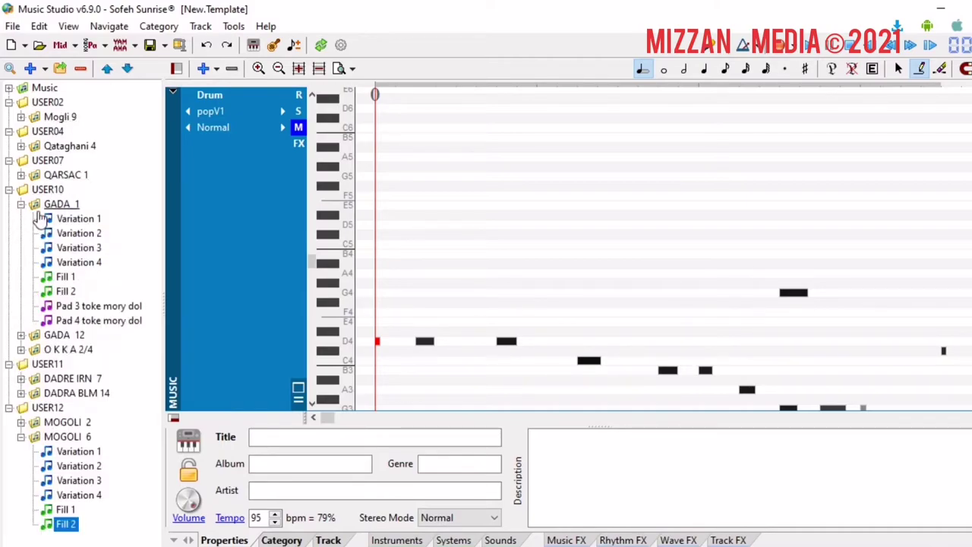
{"action": "left_click", "coordinate": [77, 220]}
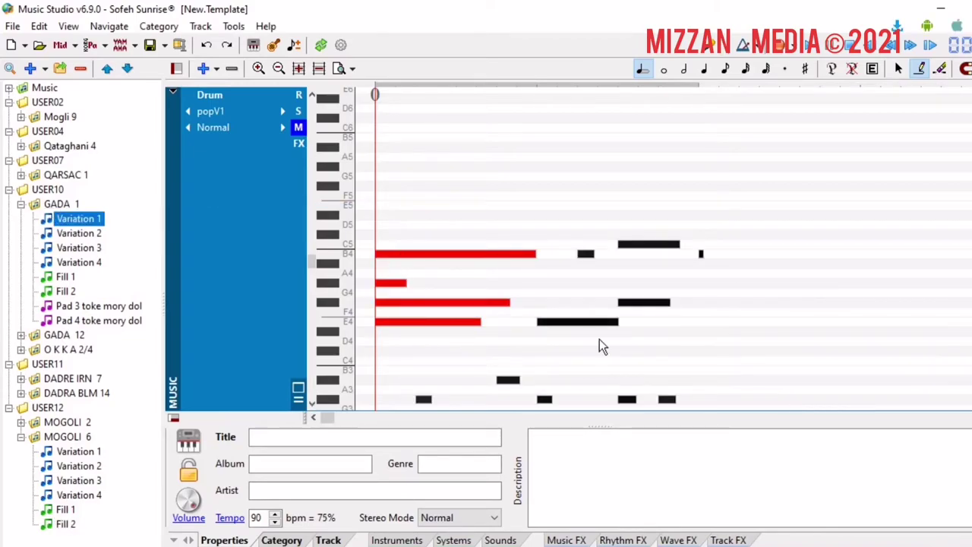
{"action": "left_click", "coordinate": [812, 50]}
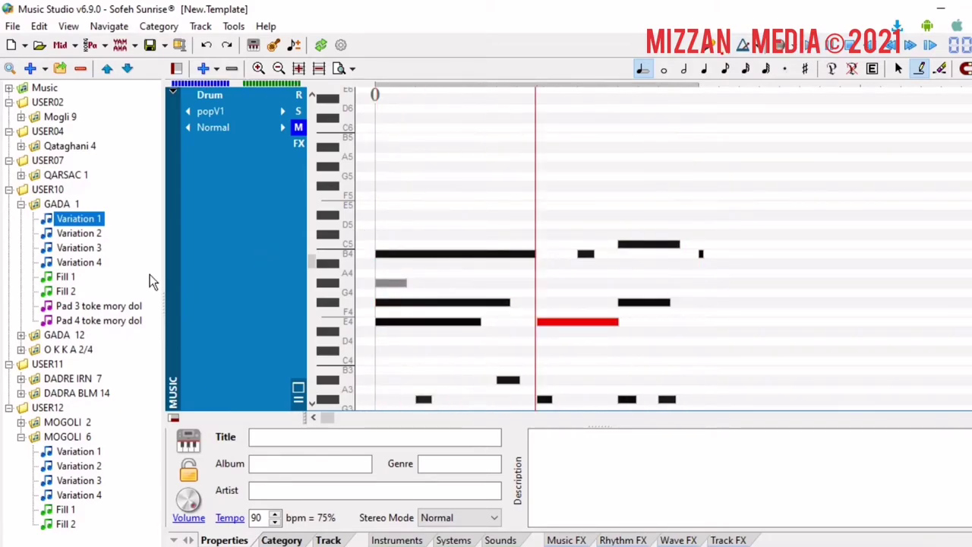
{"action": "left_click", "coordinate": [91, 236]}
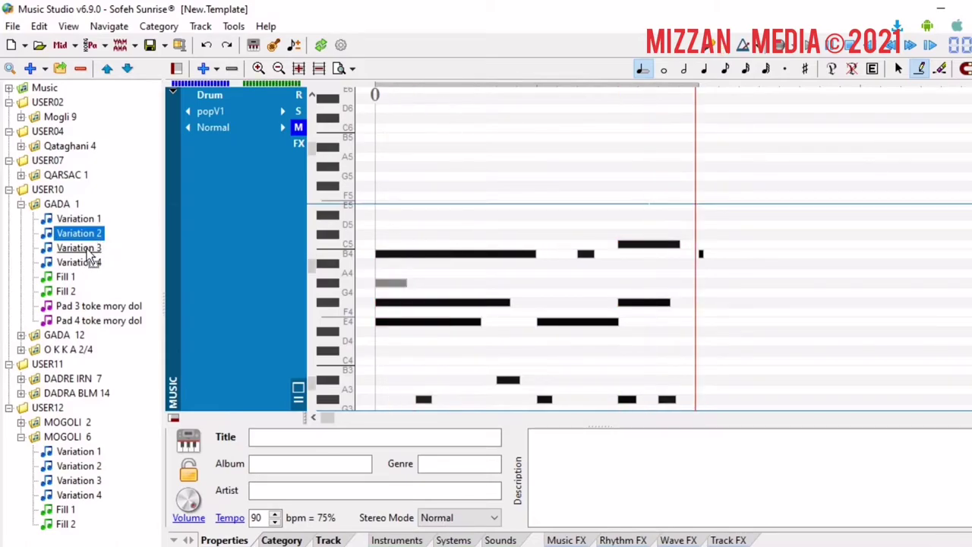
{"action": "left_click", "coordinate": [85, 250]}
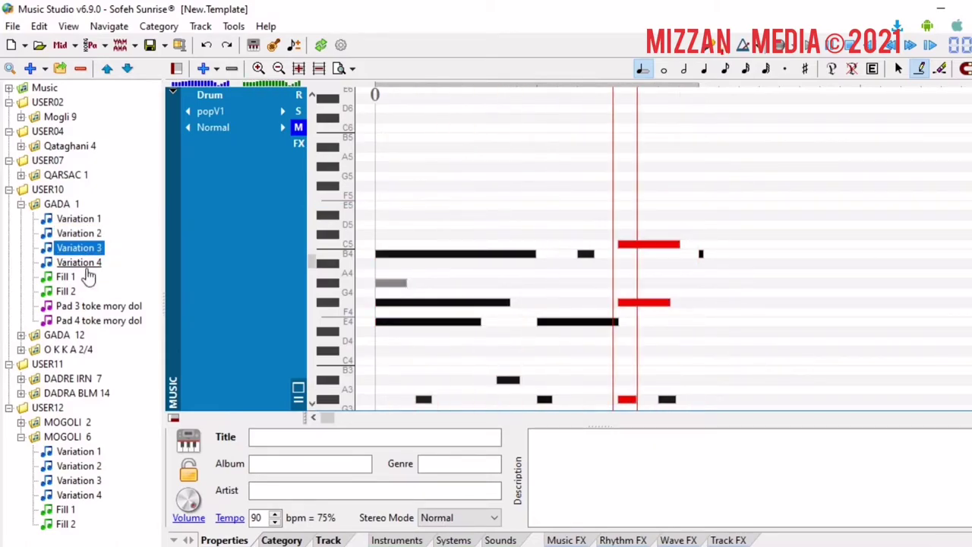
{"action": "left_click", "coordinate": [88, 265]}
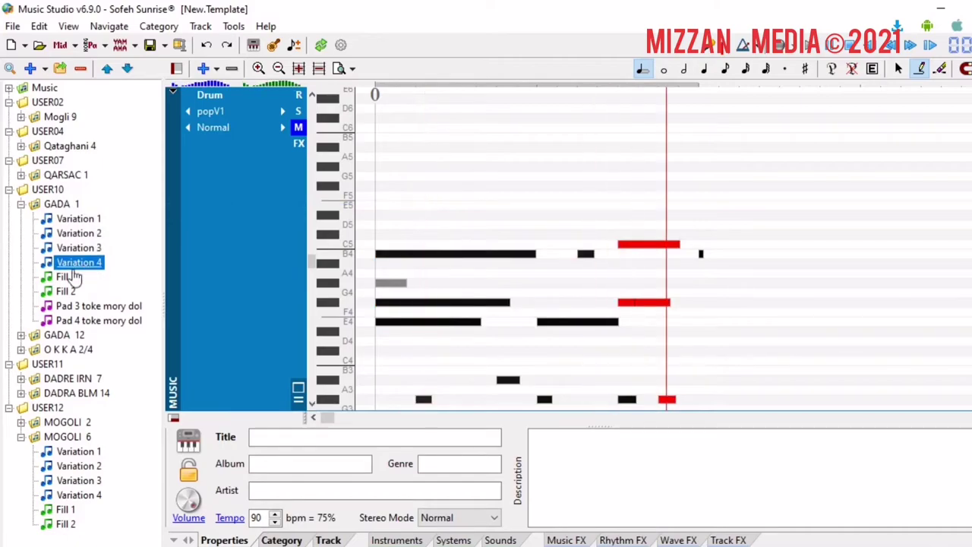
Select Fill 1 of GADA 1, then play Fill 2 and stop playback.
{"action": "left_click", "coordinate": [67, 278]}
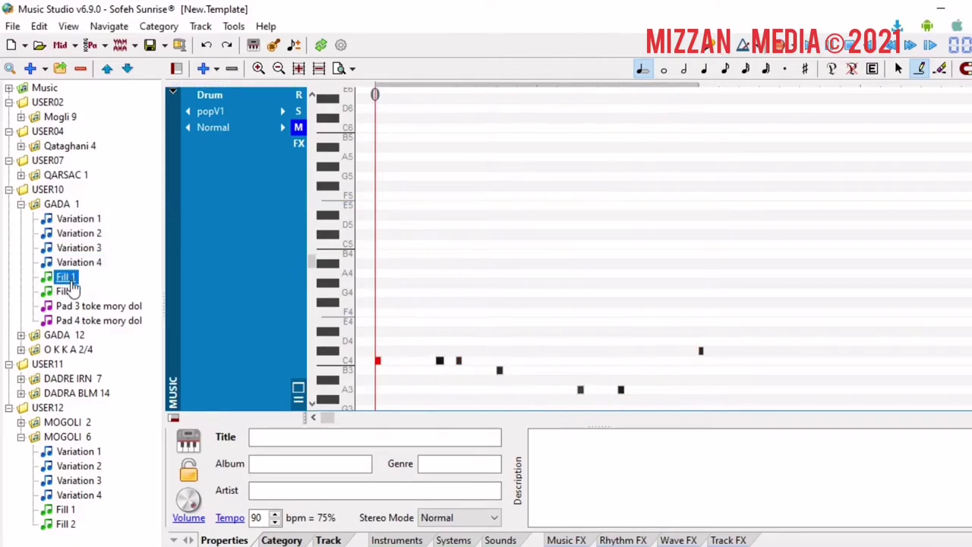
{"action": "left_click", "coordinate": [67, 292]}
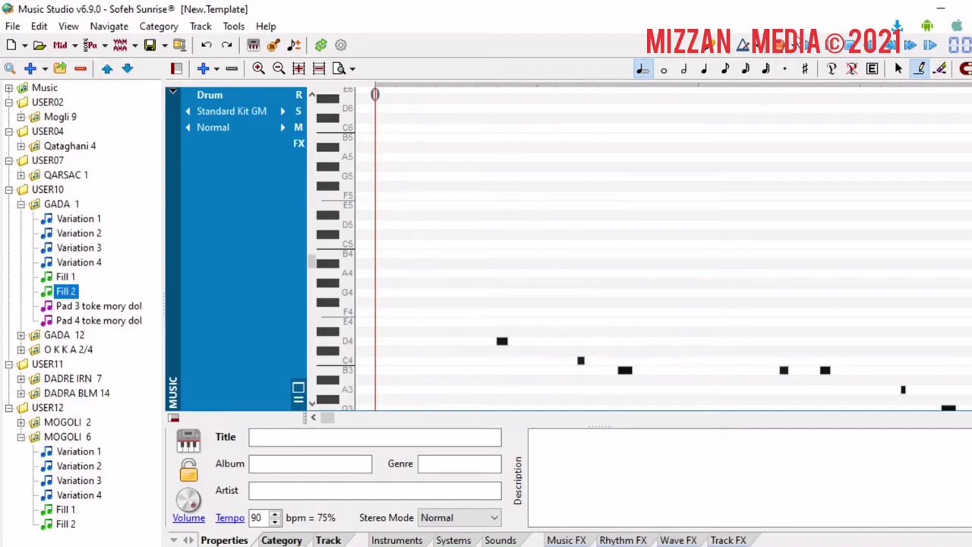
{"action": "left_click", "coordinate": [810, 50]}
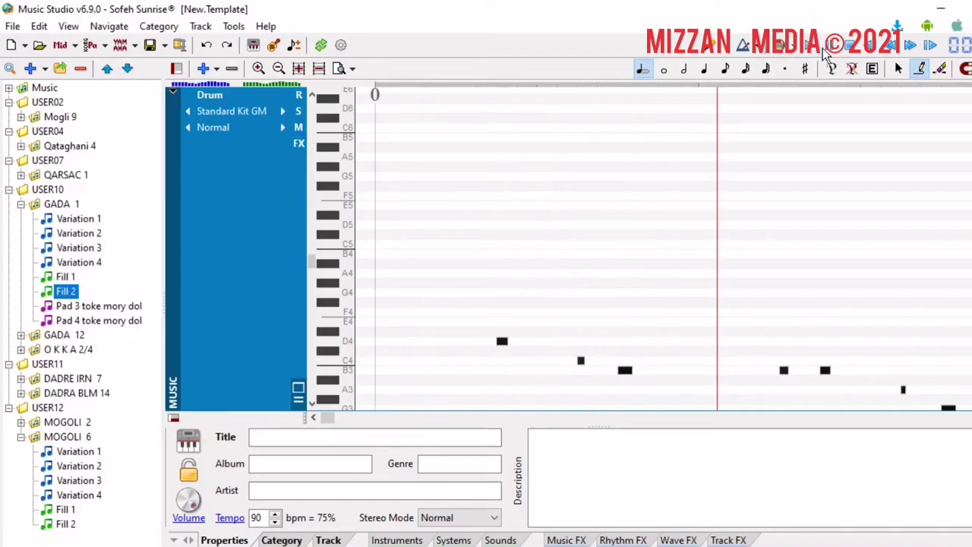
{"action": "left_click", "coordinate": [847, 48]}
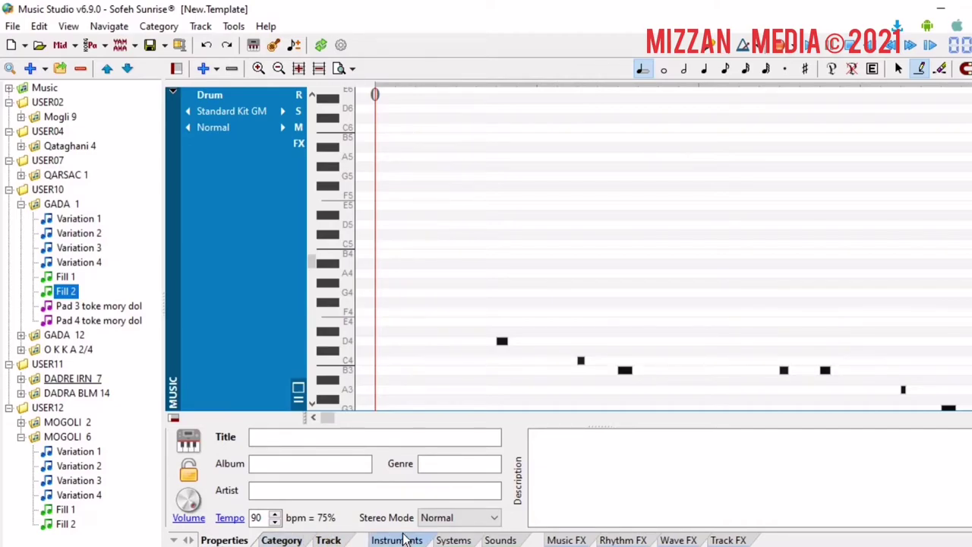
Find the Mughuli Rupak instrument among the imported instruments and open it for editing.
{"action": "left_click", "coordinate": [396, 541]}
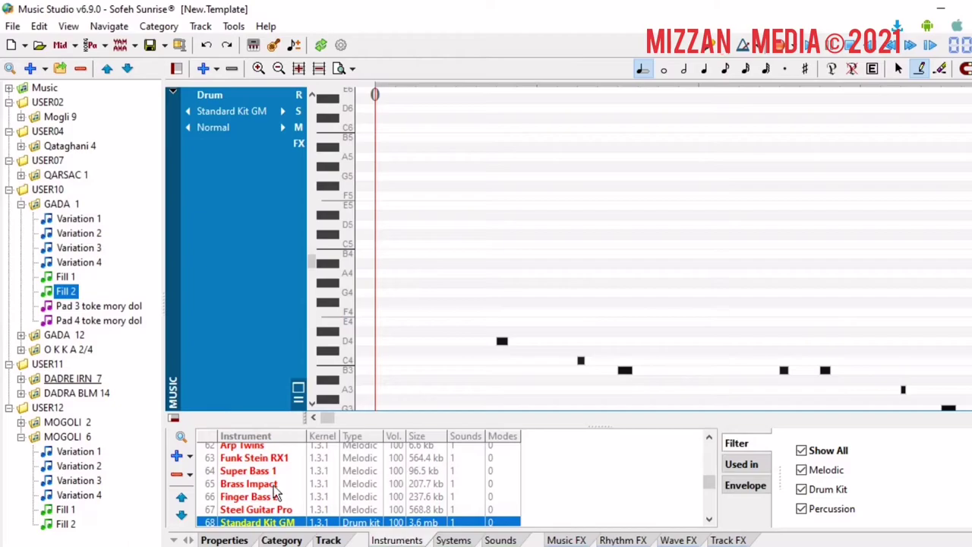
{"action": "scroll", "coordinate": [228, 483], "scroll_direction": "up", "scroll_amount": 5}
{"action": "scroll", "coordinate": [249, 486], "scroll_direction": "up", "scroll_amount": 10}
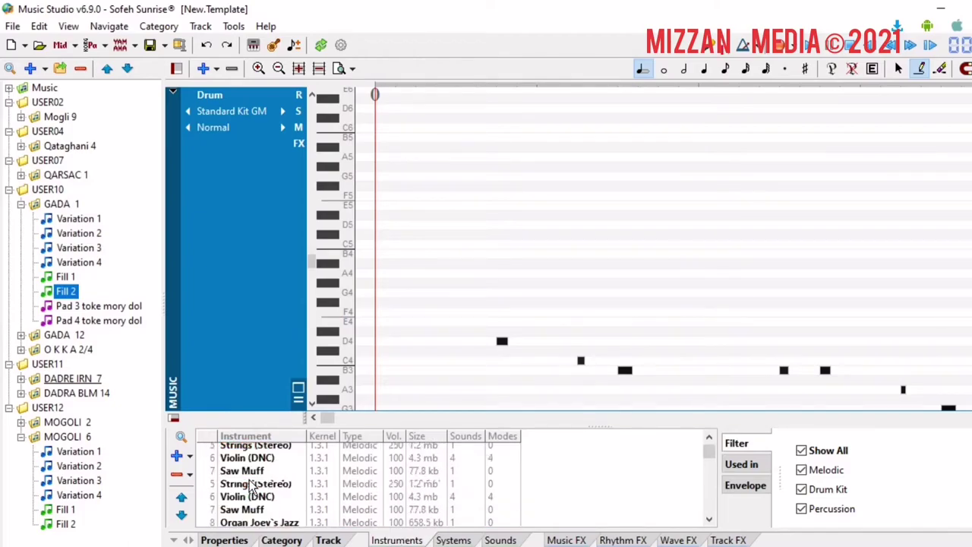
{"action": "scroll", "coordinate": [251, 487], "scroll_direction": "down", "scroll_amount": 3}
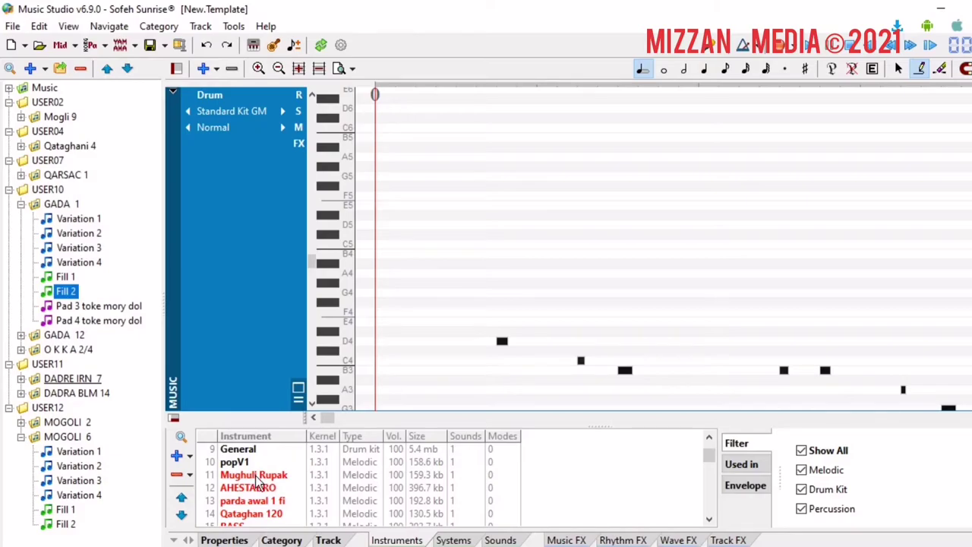
{"action": "right_click", "coordinate": [215, 480]}
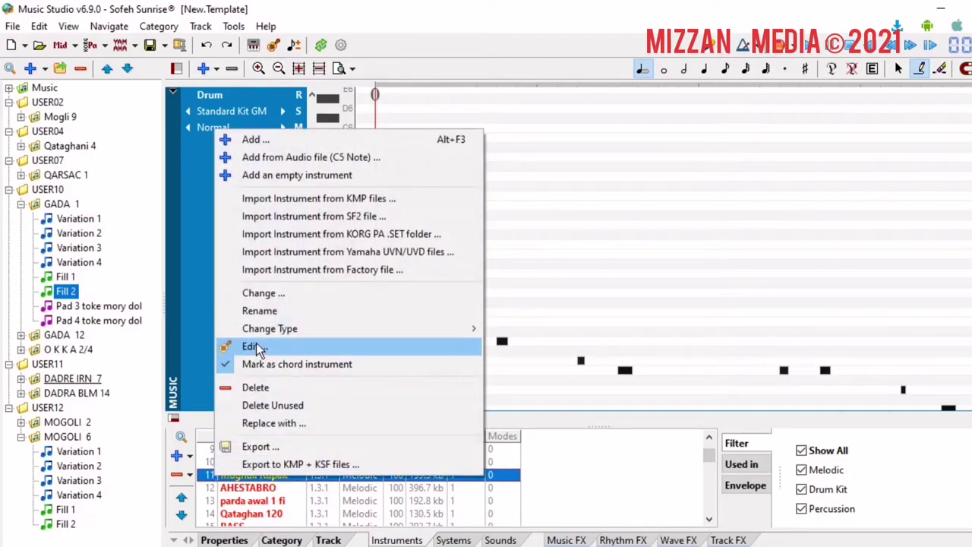
{"action": "left_click", "coordinate": [253, 347]}
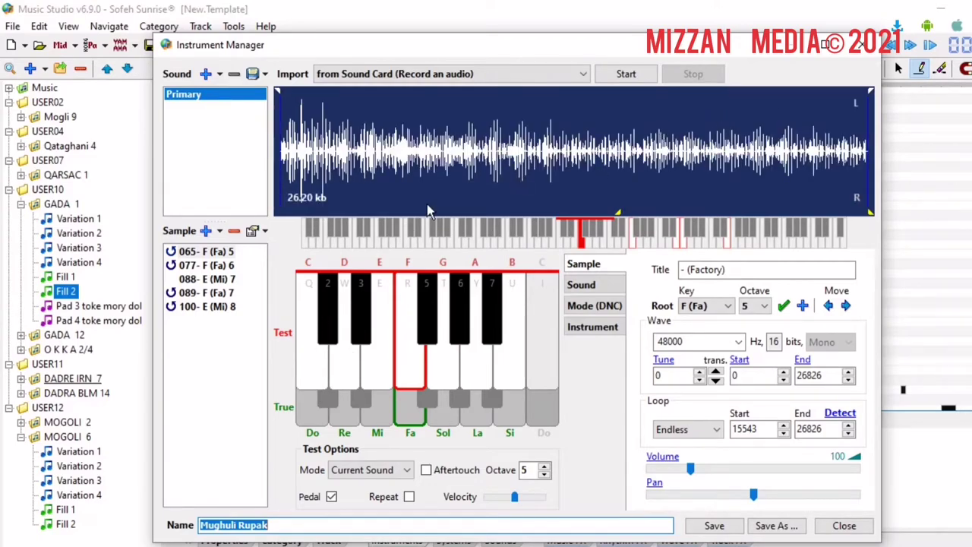
View the F (Fa) 6 sample of Mughuli Rupak and close the instrument editor.
{"action": "left_click", "coordinate": [216, 267]}
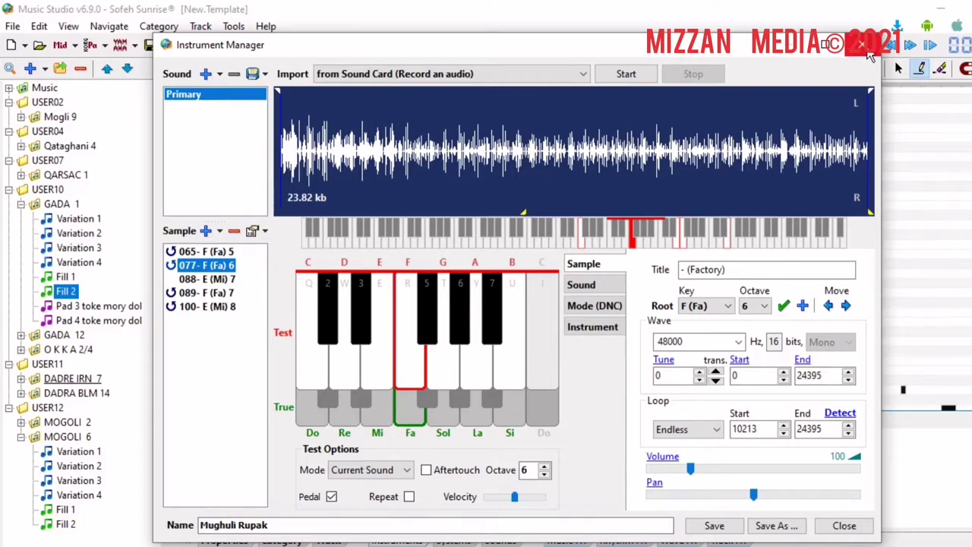
{"action": "left_click", "coordinate": [868, 52]}
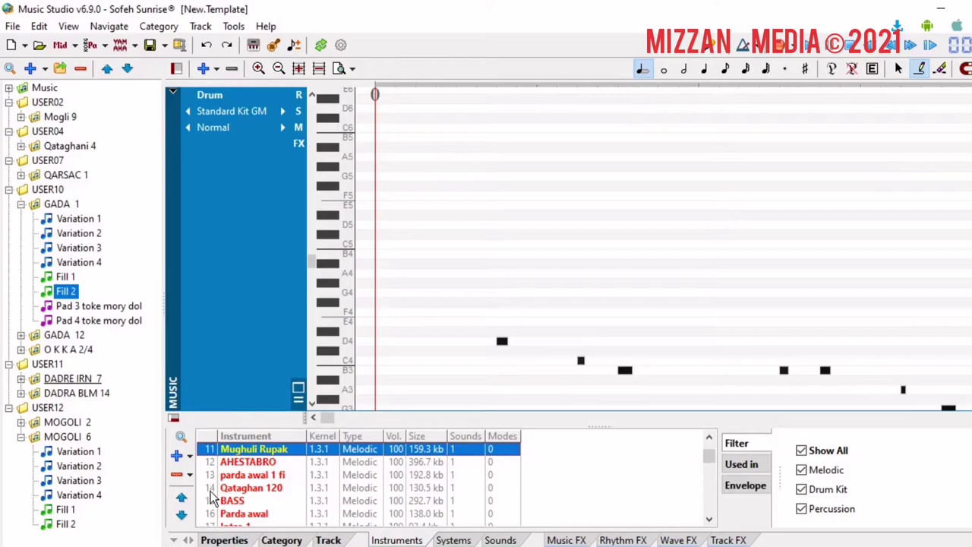
Find the Mogholi instrument further down the imported instruments and open it for editing.
{"action": "scroll", "coordinate": [213, 497], "scroll_direction": "down", "scroll_amount": 1}
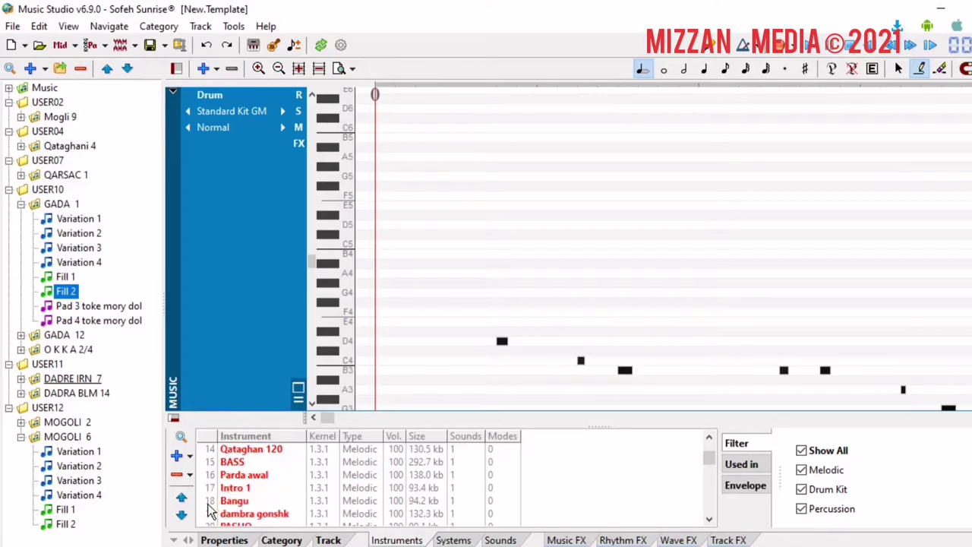
{"action": "scroll", "coordinate": [215, 492], "scroll_direction": "down", "scroll_amount": 1}
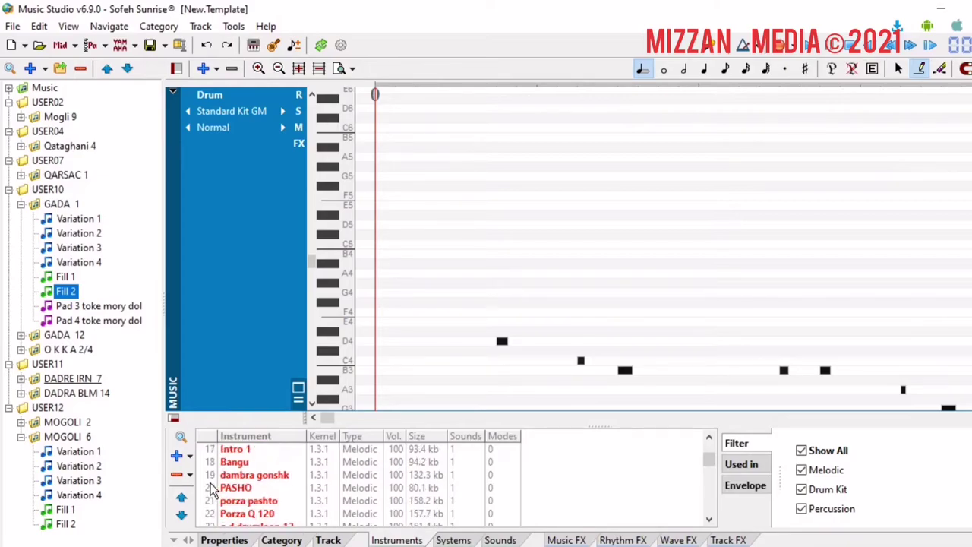
{"action": "scroll", "coordinate": [214, 490], "scroll_direction": "down", "scroll_amount": 1}
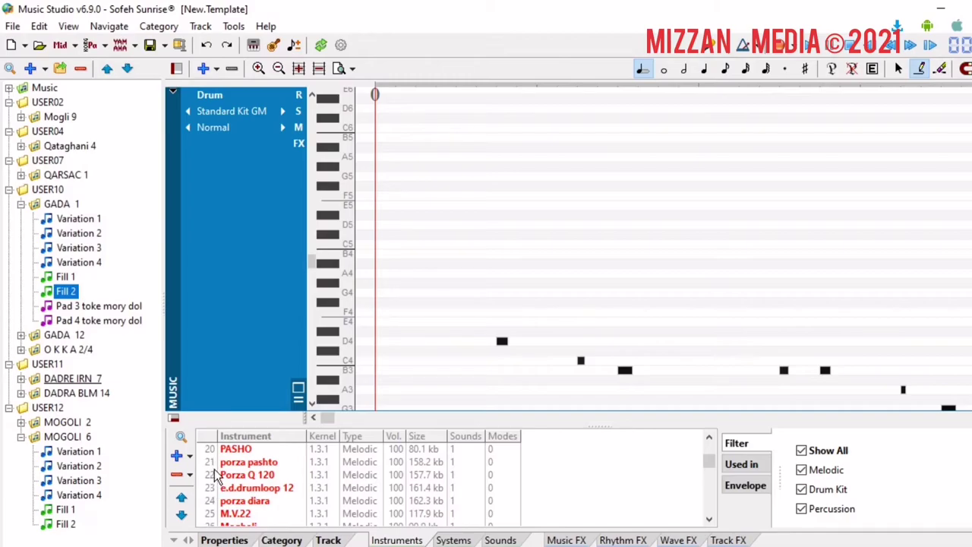
{"action": "scroll", "coordinate": [216, 474], "scroll_direction": "down", "scroll_amount": 1}
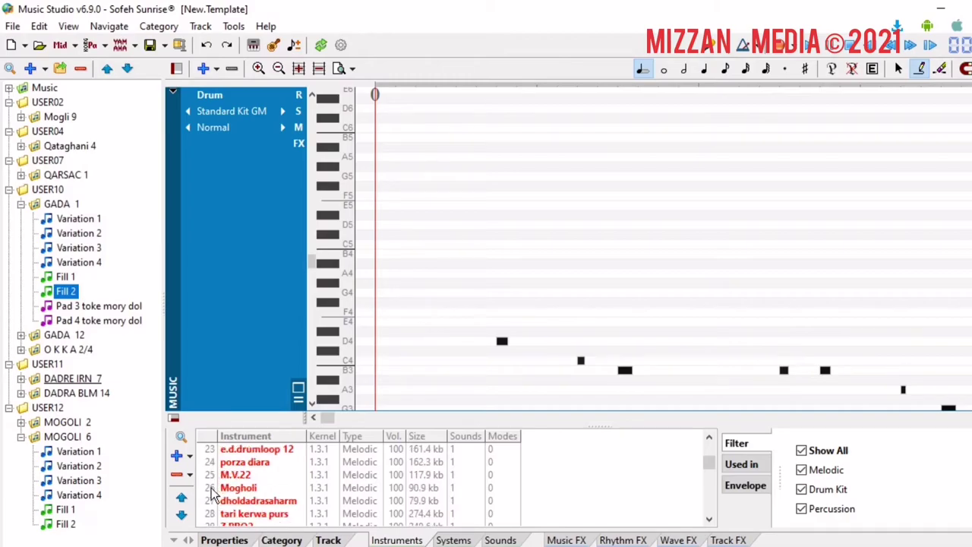
{"action": "right_click", "coordinate": [214, 494]}
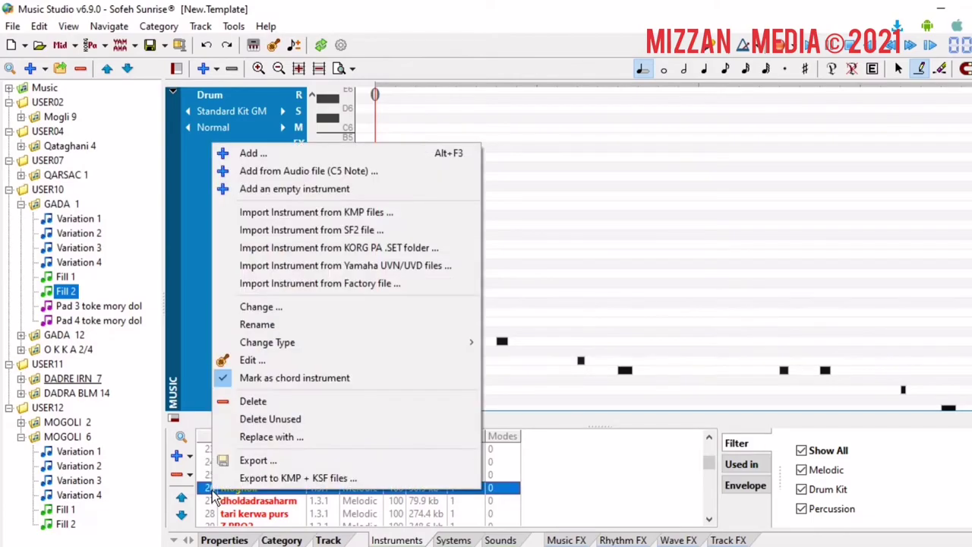
{"action": "left_click", "coordinate": [269, 364]}
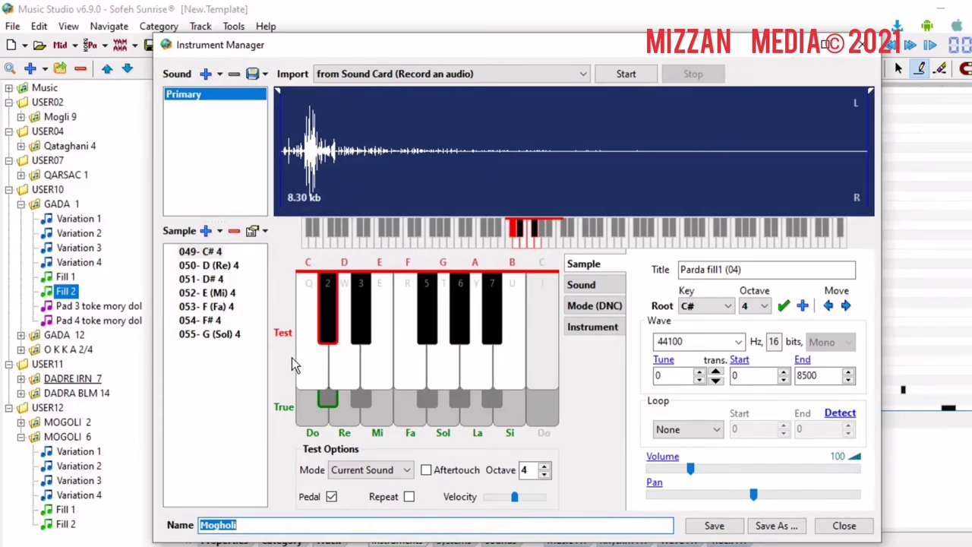
Audition the Mogholi samples G (Sol) 4, D# 4, C# 4 and D (Re) 4.
{"action": "left_click", "coordinate": [205, 341]}
{"action": "left_click", "coordinate": [219, 278]}
{"action": "left_click", "coordinate": [219, 258]}
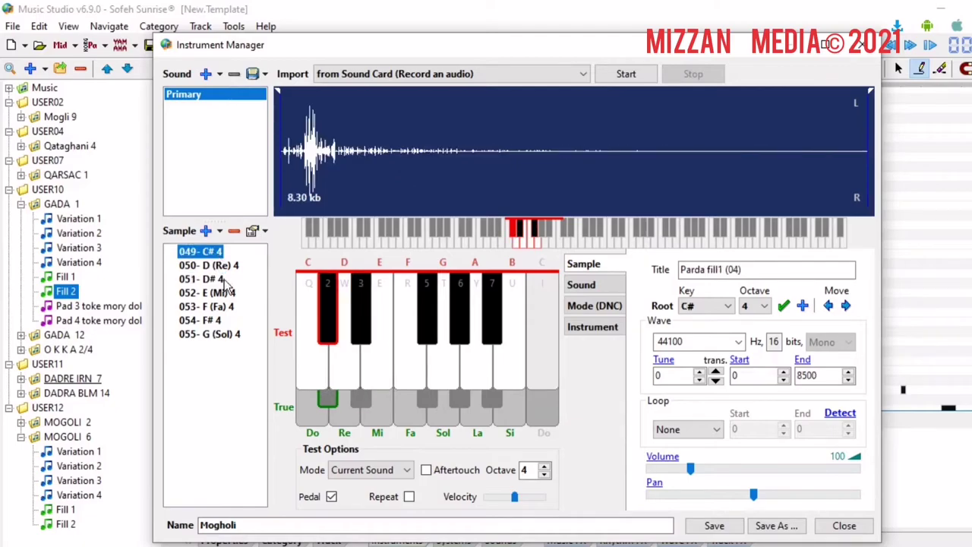
{"action": "left_click", "coordinate": [228, 266]}
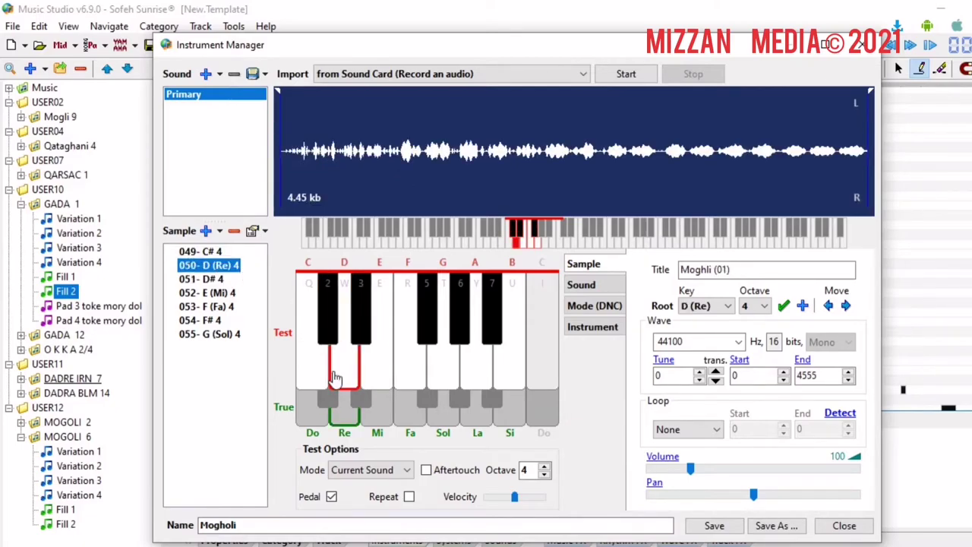
Start exporting all samples of the Mogholi instrument to audio files.
{"action": "right_click", "coordinate": [200, 379]}
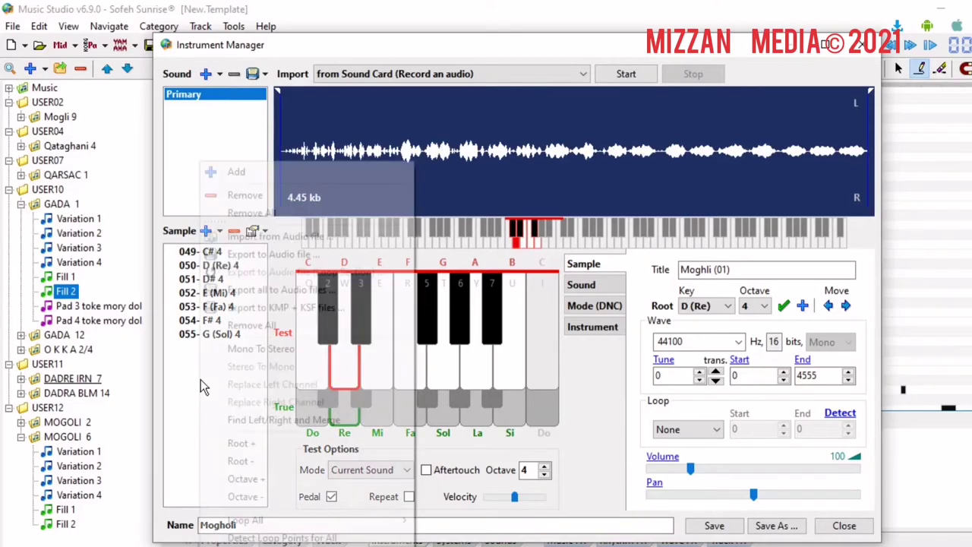
{"action": "left_click", "coordinate": [192, 335]}
{"action": "right_click", "coordinate": [196, 306]}
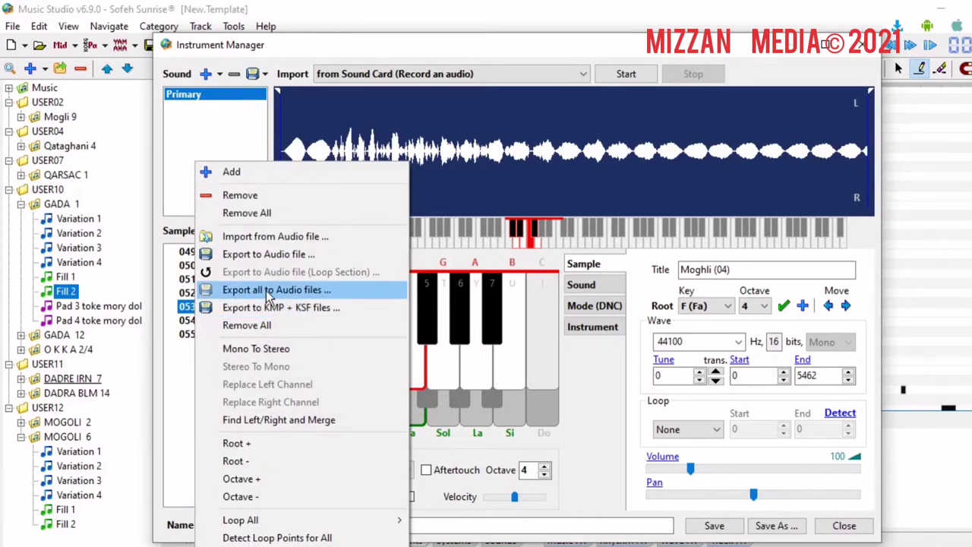
{"action": "left_click", "coordinate": [322, 292]}
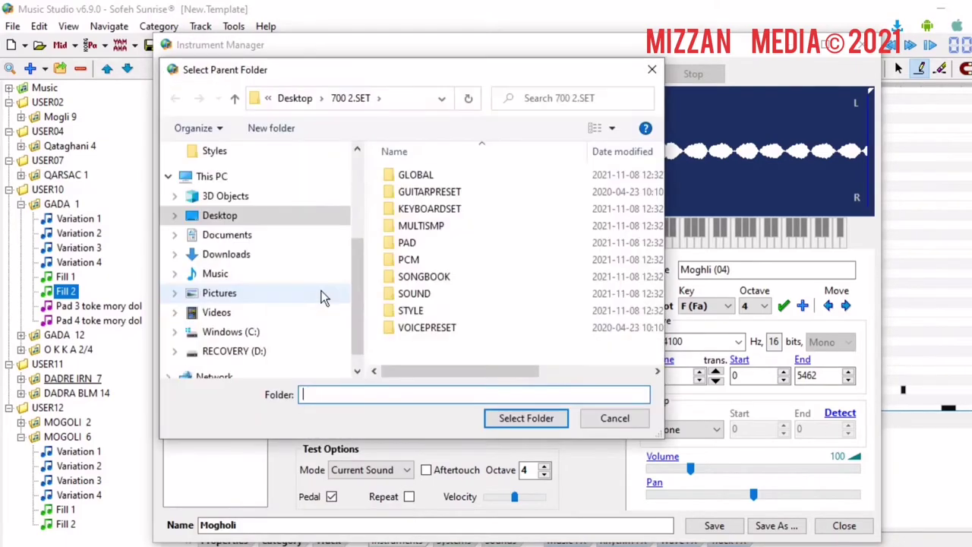
Create a folder named 700 Wave files inside 700 2.SET and export the Mogholi samples into it.
{"action": "left_click", "coordinate": [286, 129]}
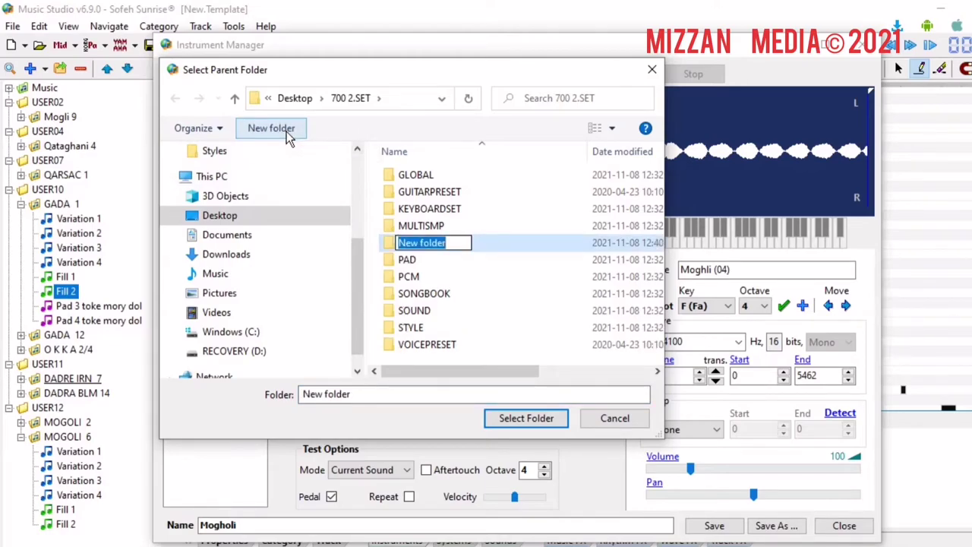
{"action": "type", "text": "71000"}
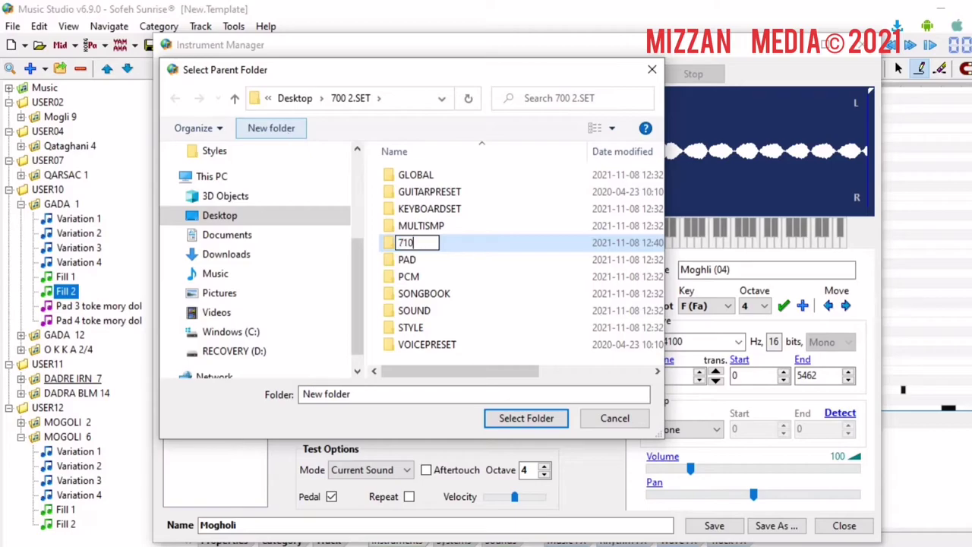
{"action": "key", "text": "BackSpace"}
{"action": "key", "text": "BackSpace"}
{"action": "key", "text": "BackSpace"}
{"action": "key", "text": "BackSpace"}
{"action": "type", "text": "00 WAve"}
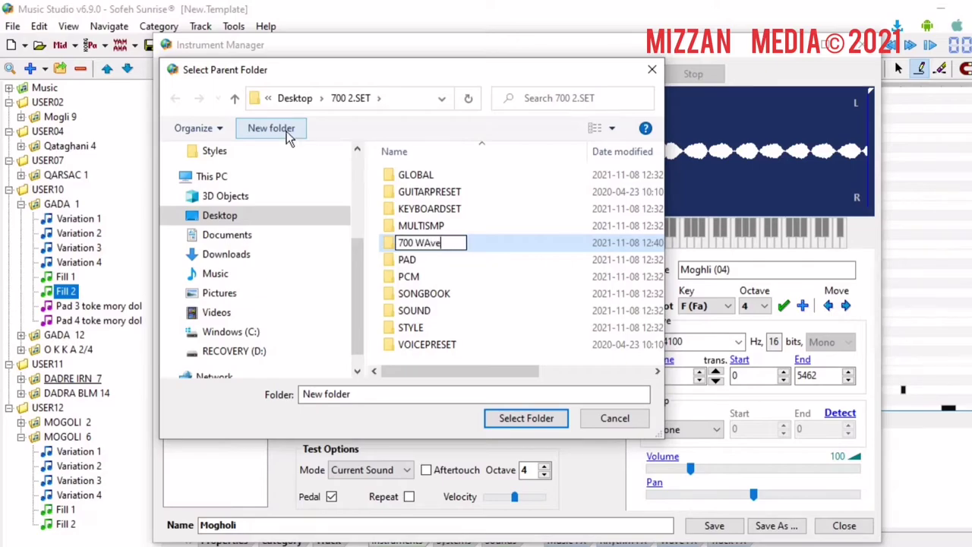
{"action": "key", "text": "BackSpace"}
{"action": "key", "text": "BackSpace"}
{"action": "key", "text": "BackSpace"}
{"action": "type", "text": "ave file"}
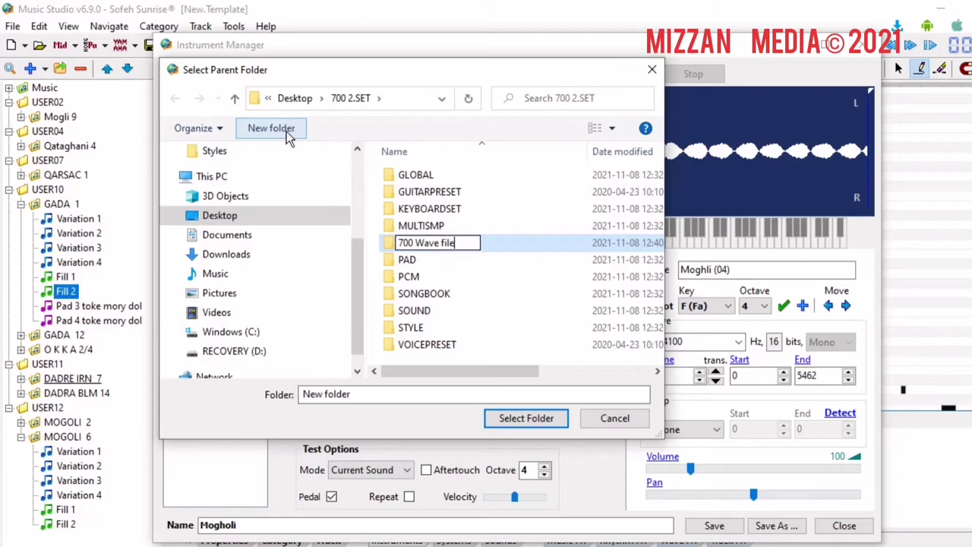
{"action": "type", "text": "s"}
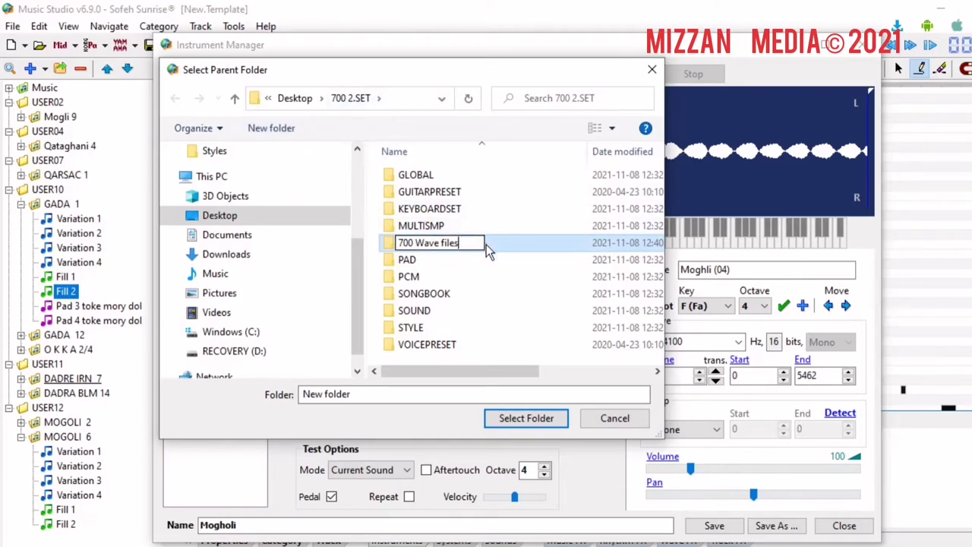
{"action": "double_click", "coordinate": [487, 245]}
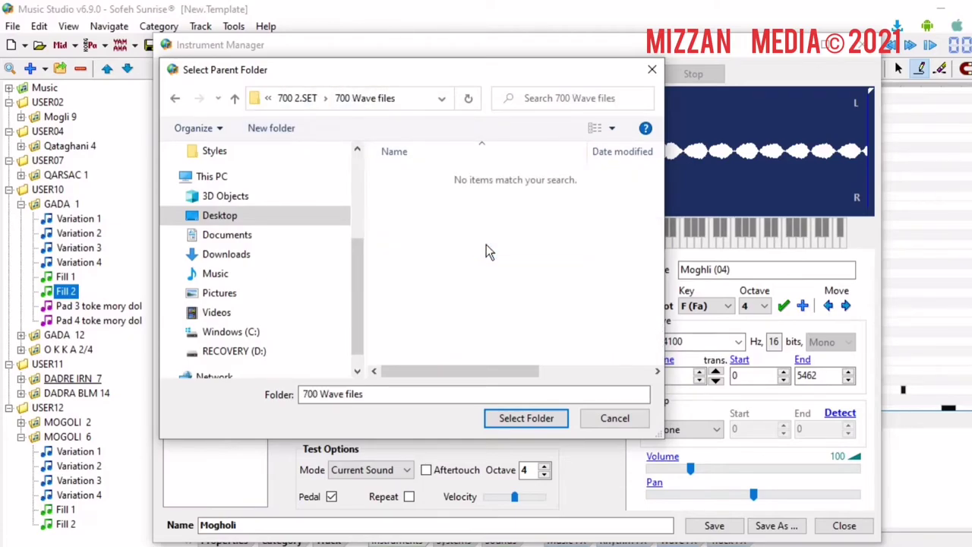
{"action": "left_click", "coordinate": [525, 418]}
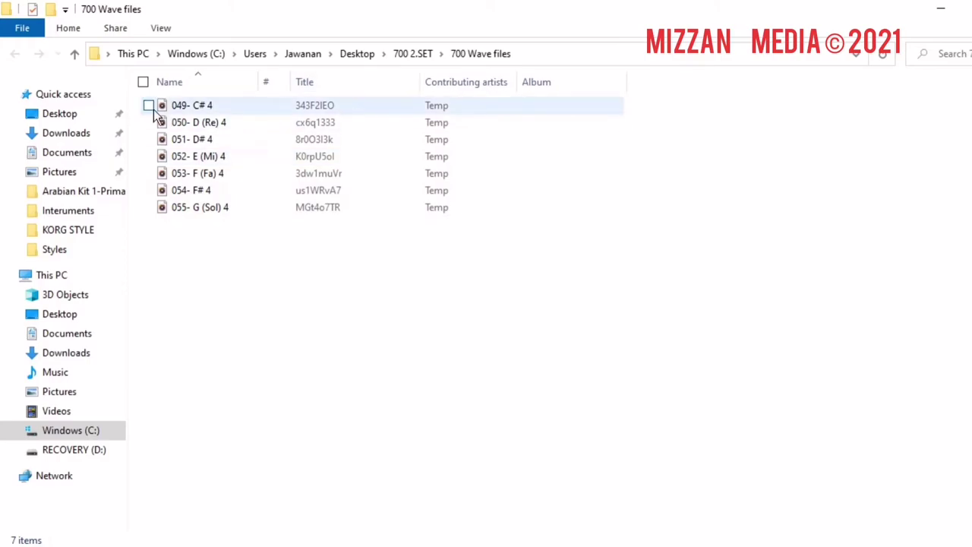
Play the exported 049- C# 4 file from the 700 Wave files folder in File Explorer, then close the player.
{"action": "right_click", "coordinate": [177, 106]}
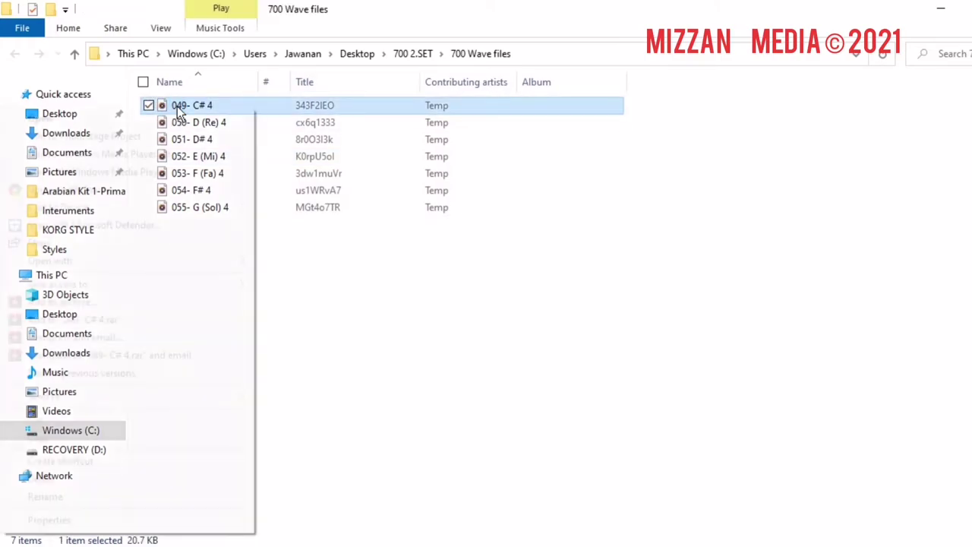
{"action": "left_click", "coordinate": [159, 122]}
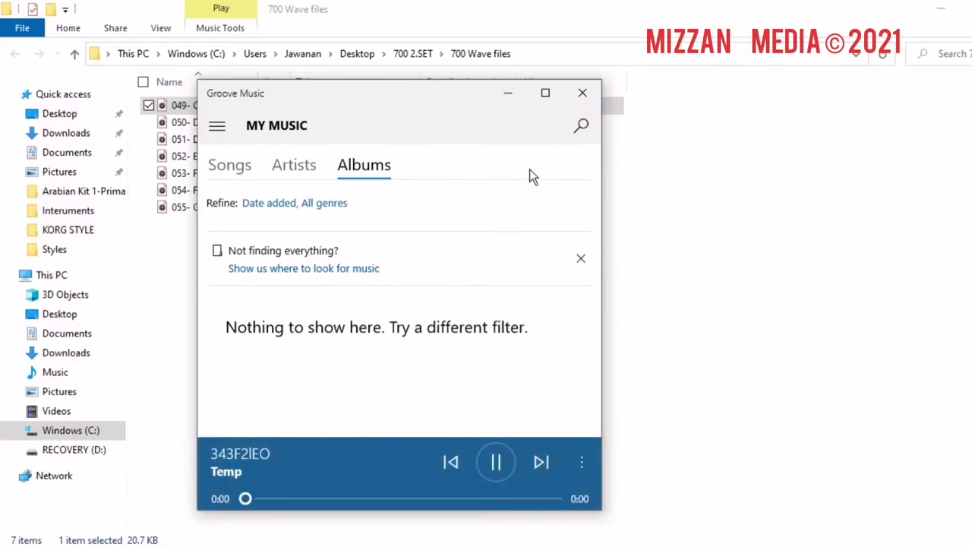
{"action": "left_click", "coordinate": [583, 103]}
Play all the exported wave files together with the system volume raised, then close the player.
{"action": "left_click_drag", "start_coordinate": [262, 262], "coordinate": [181, 66]}
{"action": "right_click", "coordinate": [182, 155]}
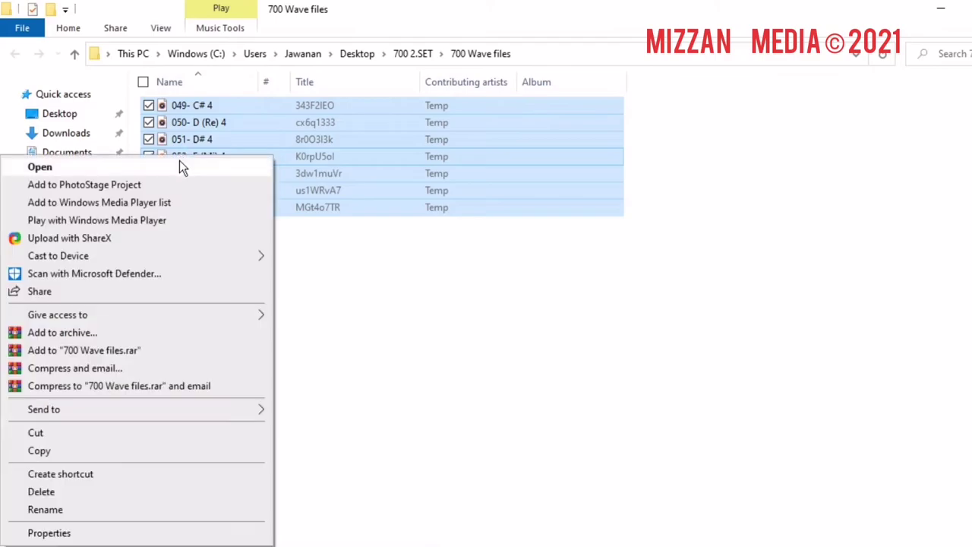
{"action": "left_click", "coordinate": [177, 164]}
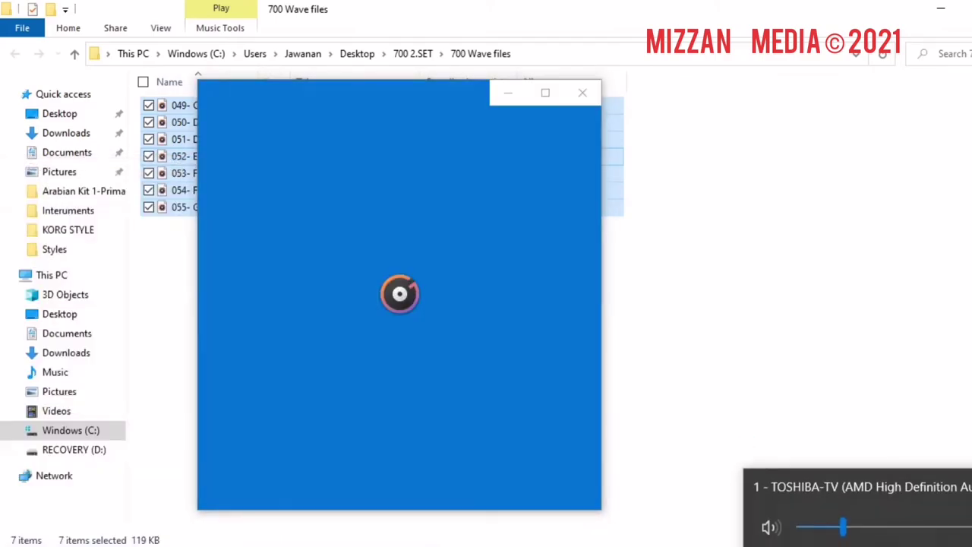
{"action": "left_click", "coordinate": [929, 528]}
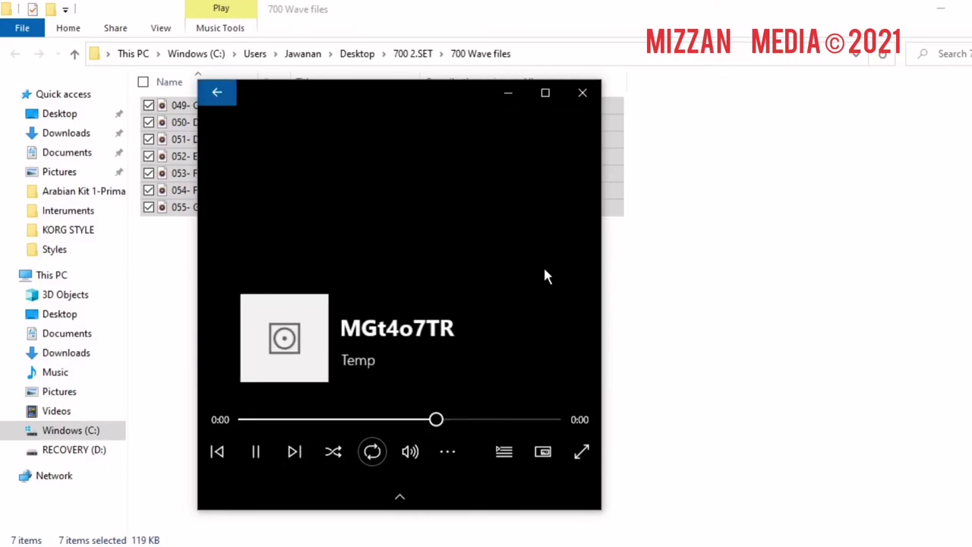
{"action": "left_click", "coordinate": [582, 94]}
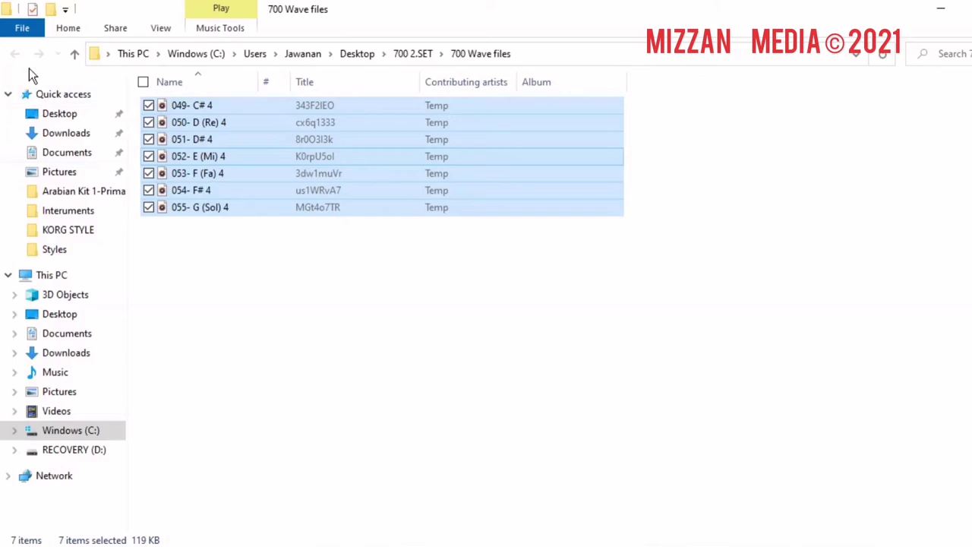
Switch back to Music Studio, close the Mogholi instrument and open the Piano instrument for editing.
{"action": "left_click", "coordinate": [412, 54]}
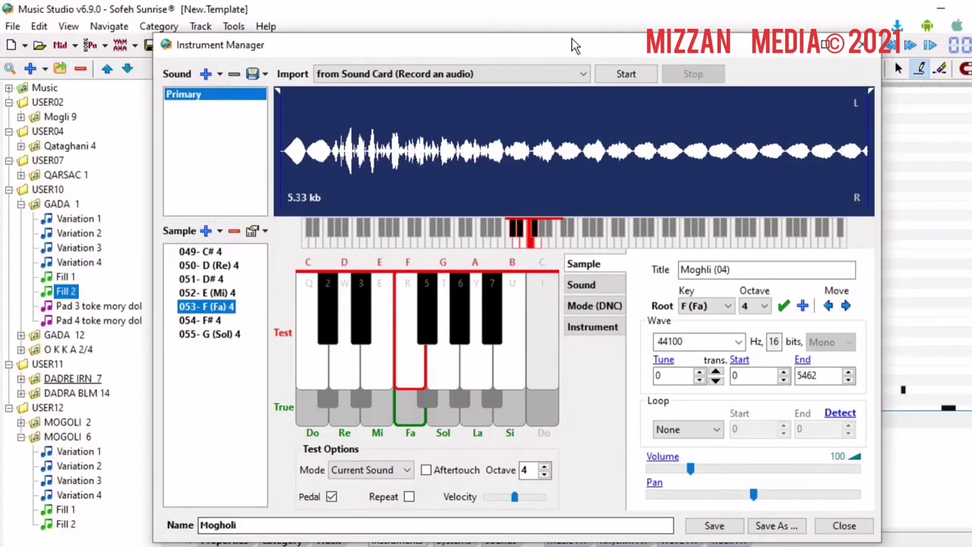
{"action": "left_click", "coordinate": [863, 45]}
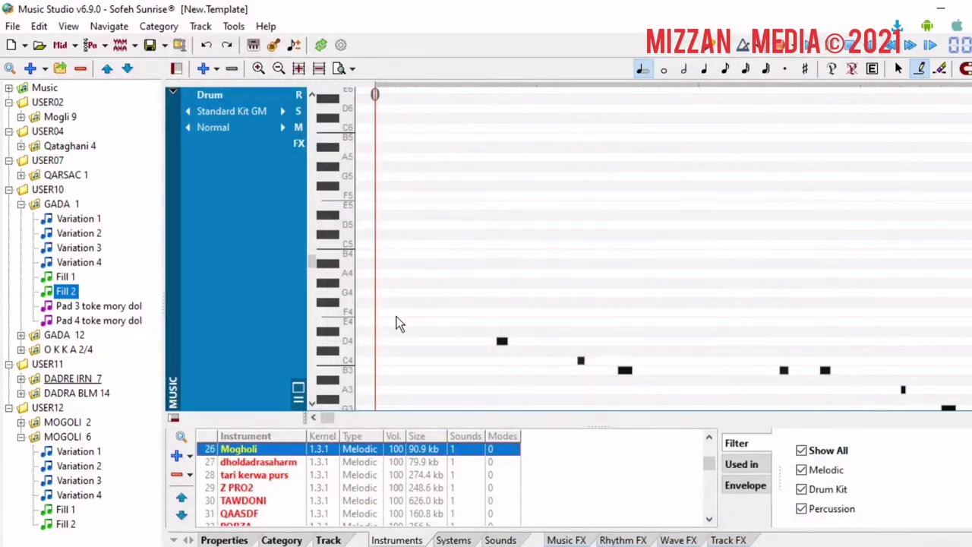
{"action": "scroll", "coordinate": [262, 517], "scroll_direction": "up", "scroll_amount": 9}
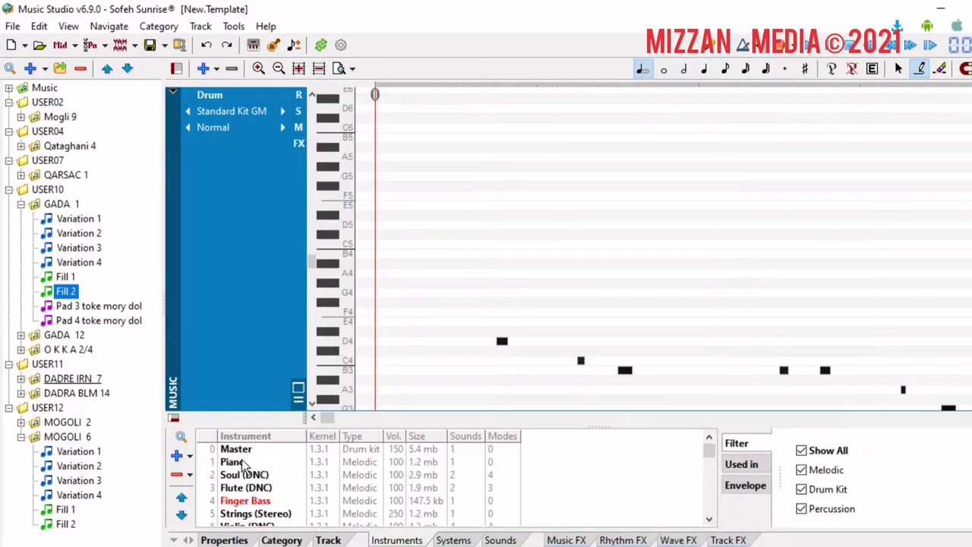
{"action": "left_click", "coordinate": [238, 464]}
{"action": "right_click", "coordinate": [216, 473]}
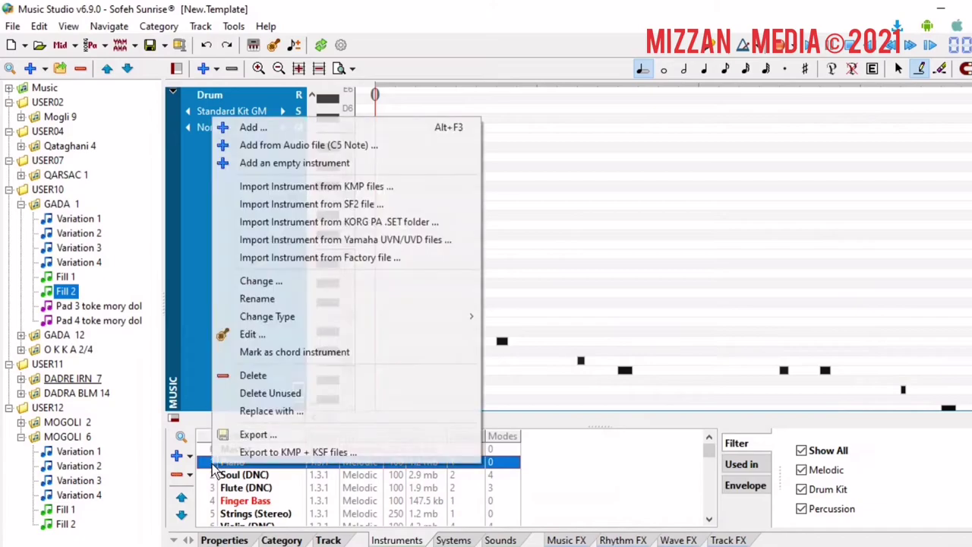
{"action": "left_click", "coordinate": [258, 339]}
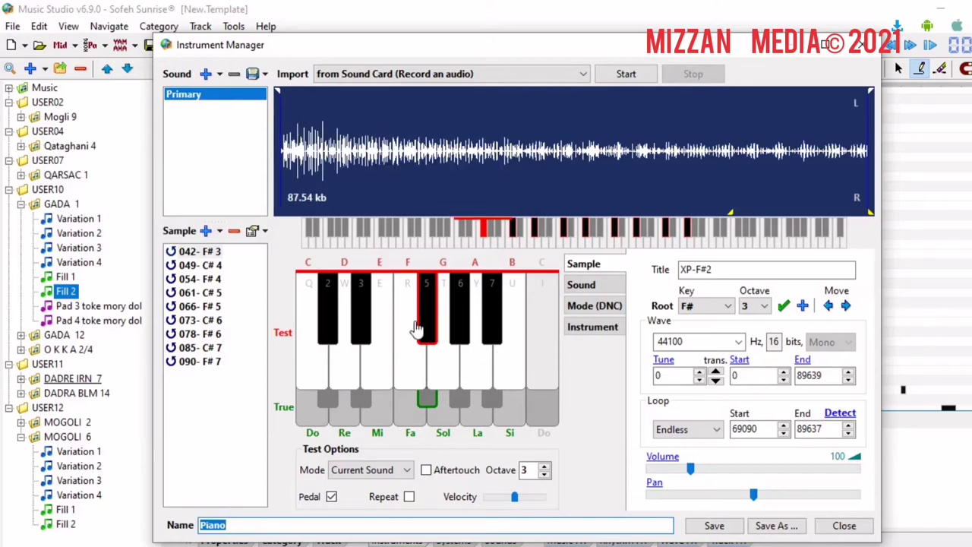
Export all Piano samples as audio files into a new folder named Piano inside 700 Wave files.
{"action": "right_click", "coordinate": [196, 386]}
{"action": "key", "text": "Escape"}
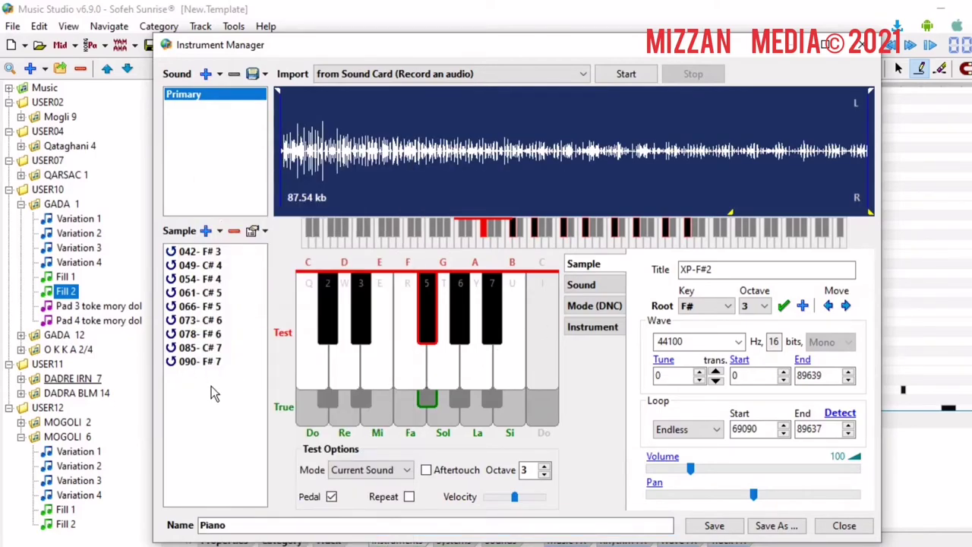
{"action": "right_click", "coordinate": [206, 389]}
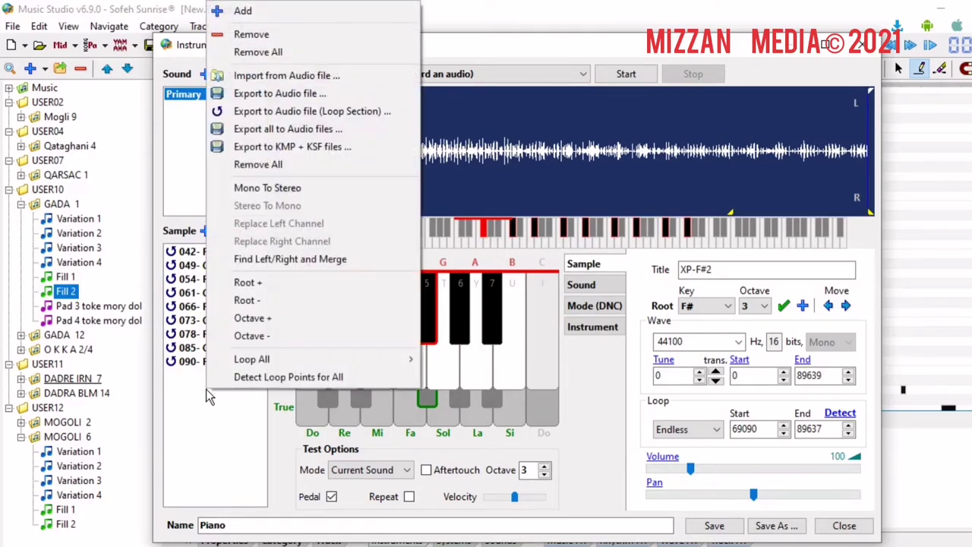
{"action": "left_click", "coordinate": [312, 131]}
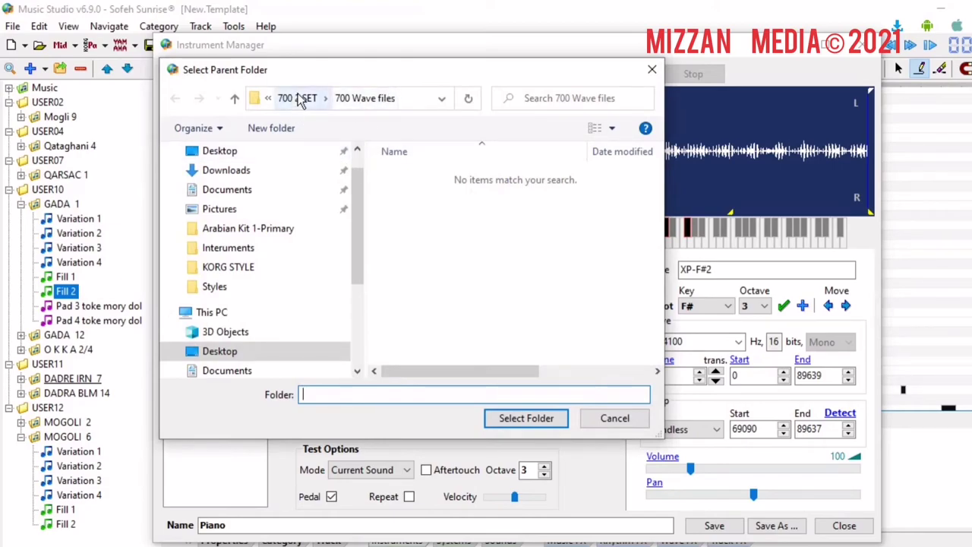
{"action": "left_click", "coordinate": [280, 133]}
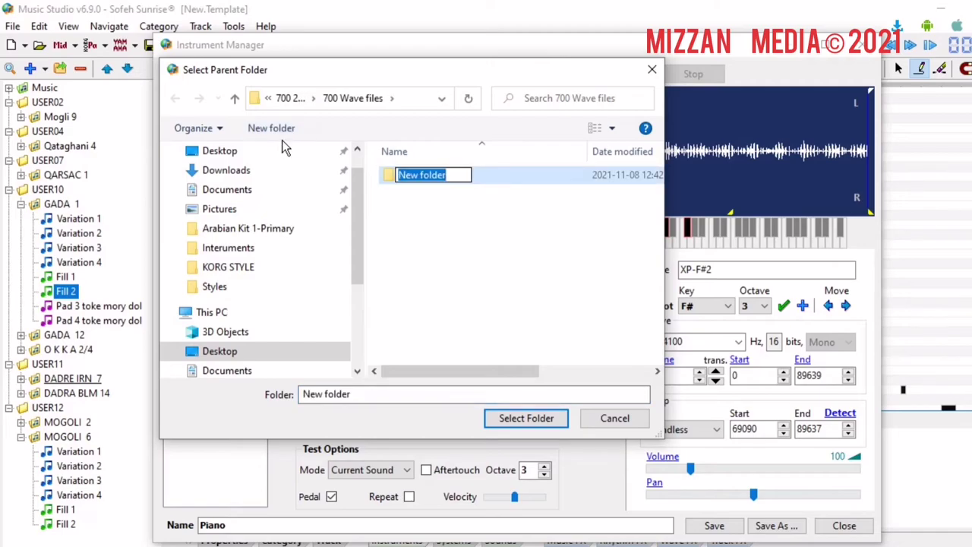
{"action": "type", "text": "Piano"}
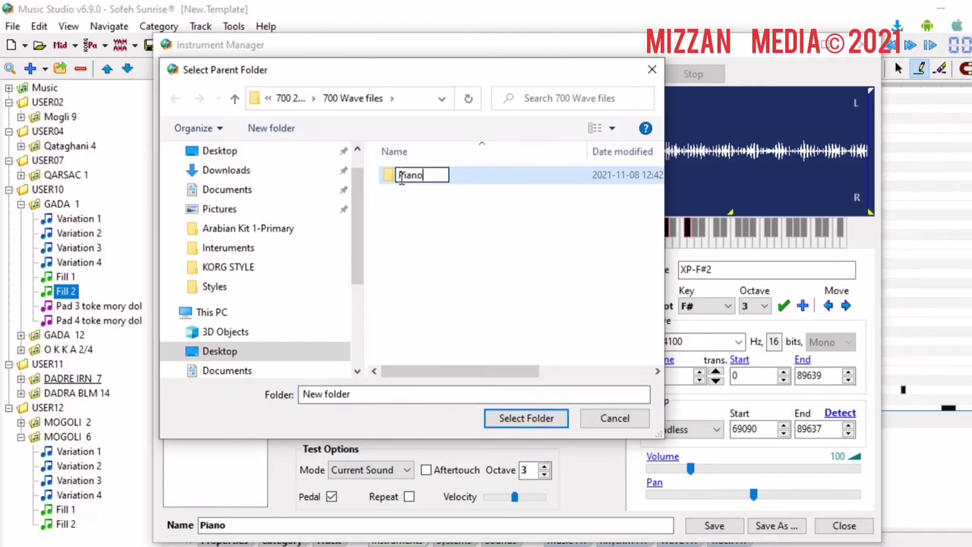
{"action": "key", "text": "Return"}
{"action": "double_click", "coordinate": [391, 179]}
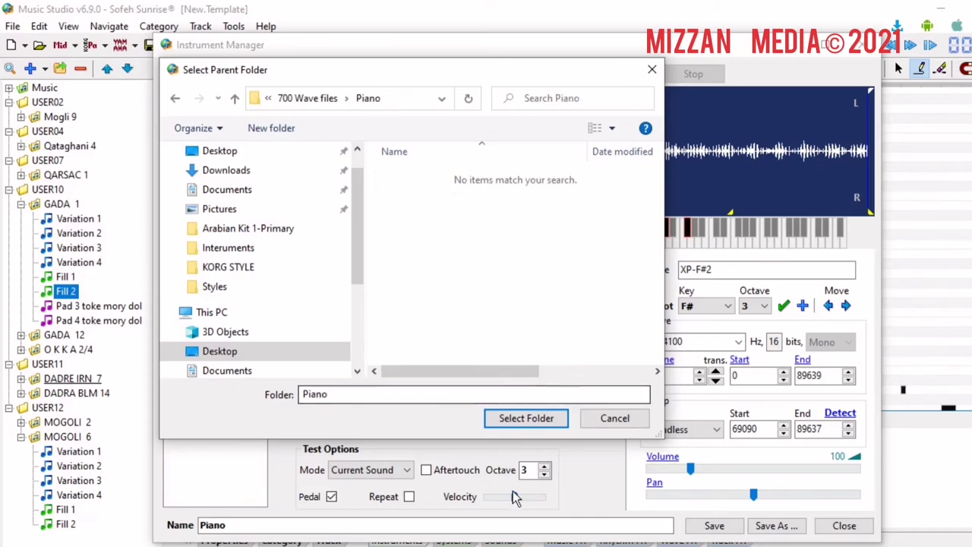
{"action": "left_click", "coordinate": [511, 419]}
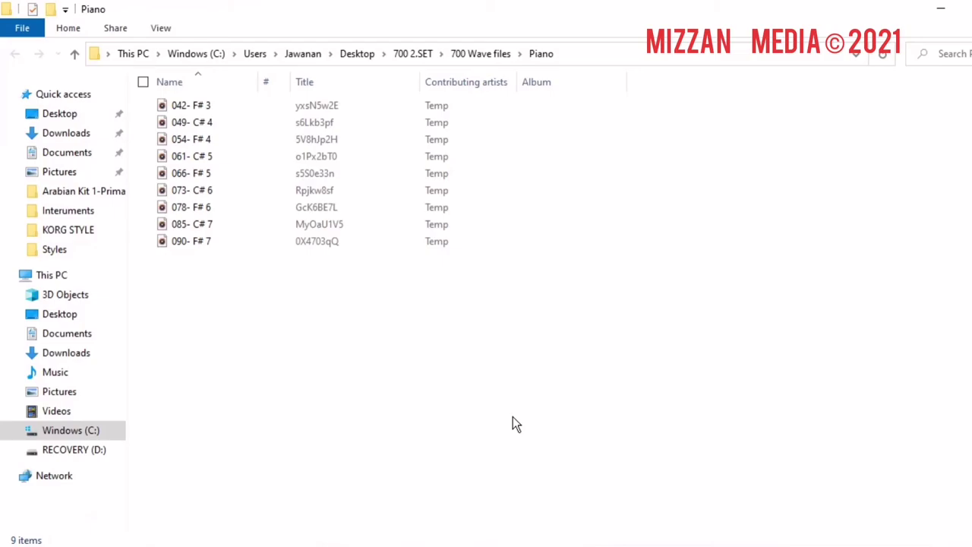
Play all the exported Piano wave files together from File Explorer, close the player and clear the file selection.
{"action": "key", "text": "ctrl+a"}
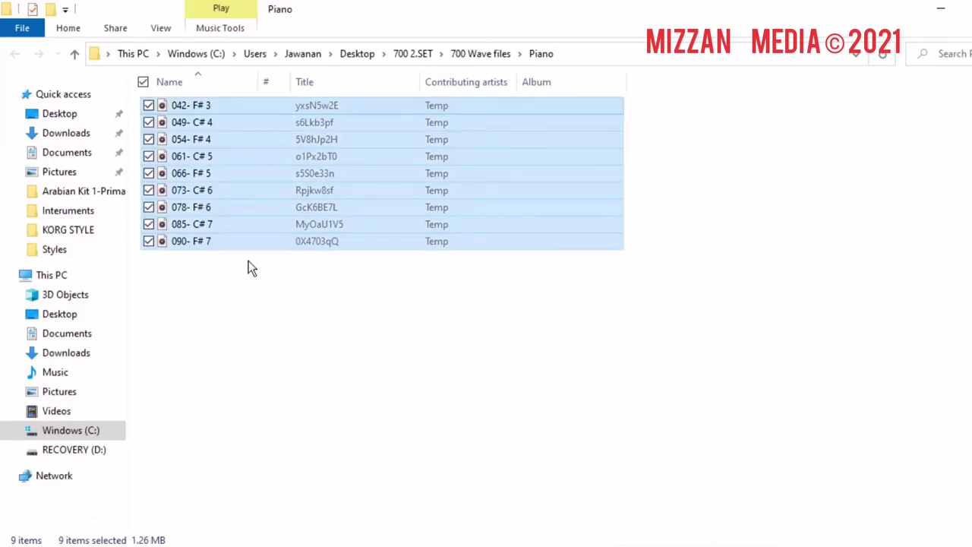
{"action": "right_click", "coordinate": [192, 175]}
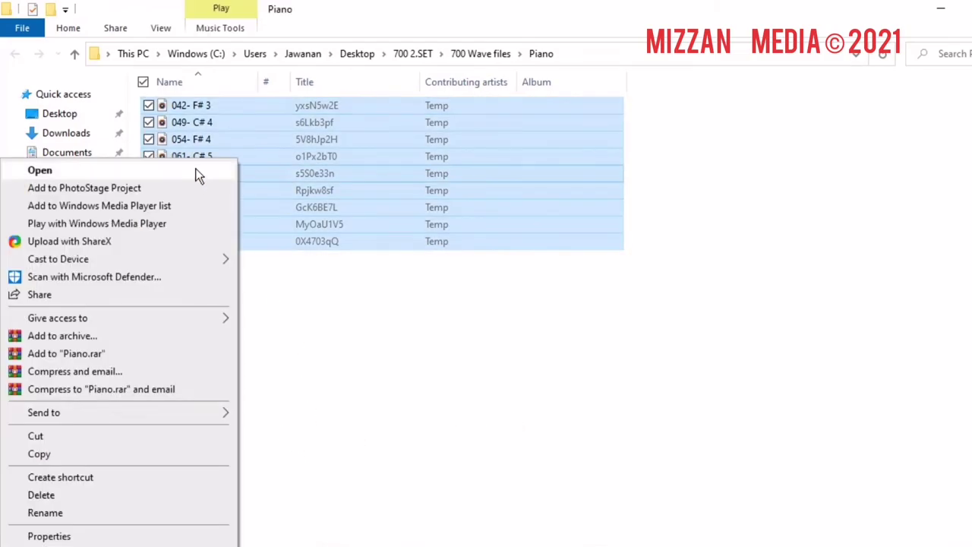
{"action": "left_click", "coordinate": [196, 174]}
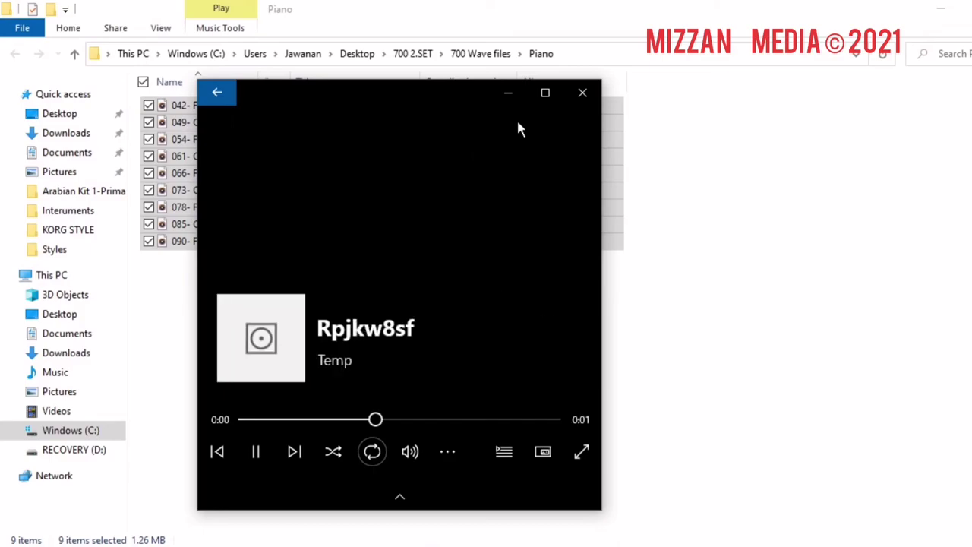
{"action": "left_click", "coordinate": [583, 95]}
{"action": "left_click", "coordinate": [474, 325]}
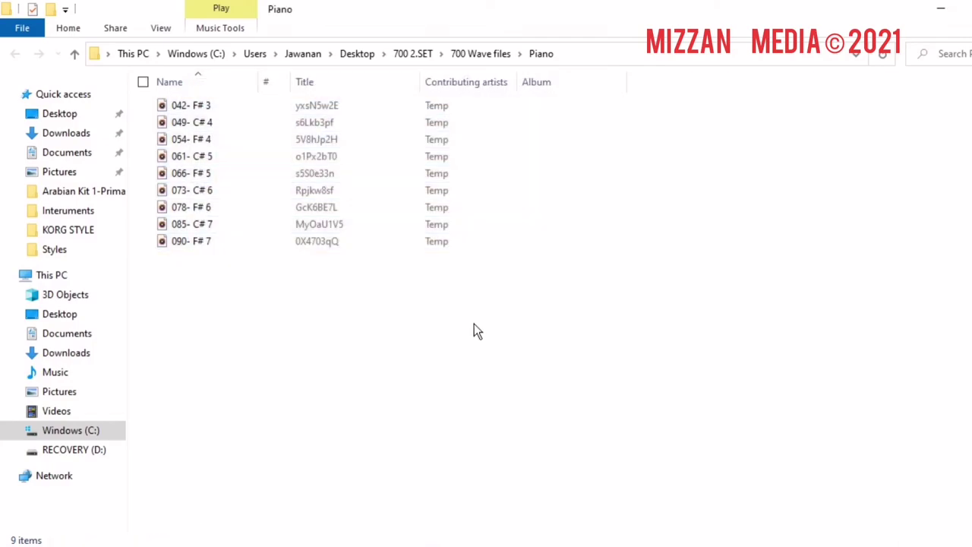